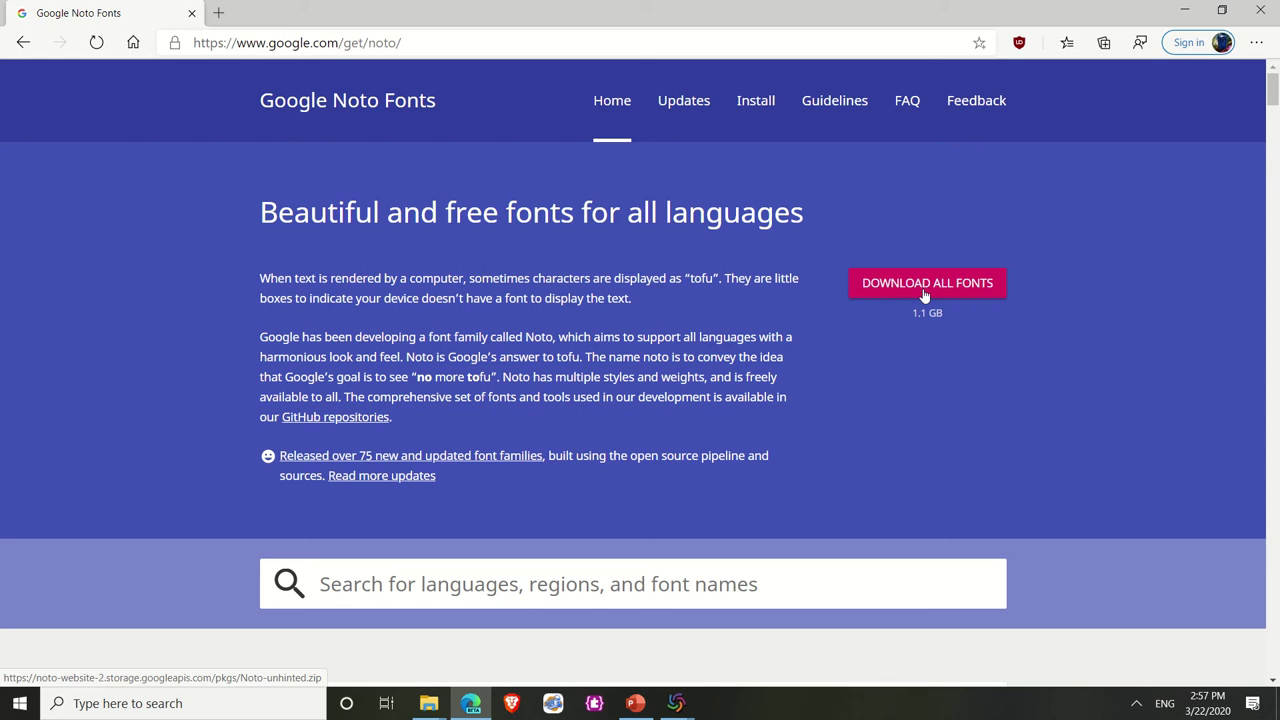
# - Minimize the browser, switch to File Explorer's Downloads window, and open the Noto-unhinted folder
pyautogui.click(1184, 10)
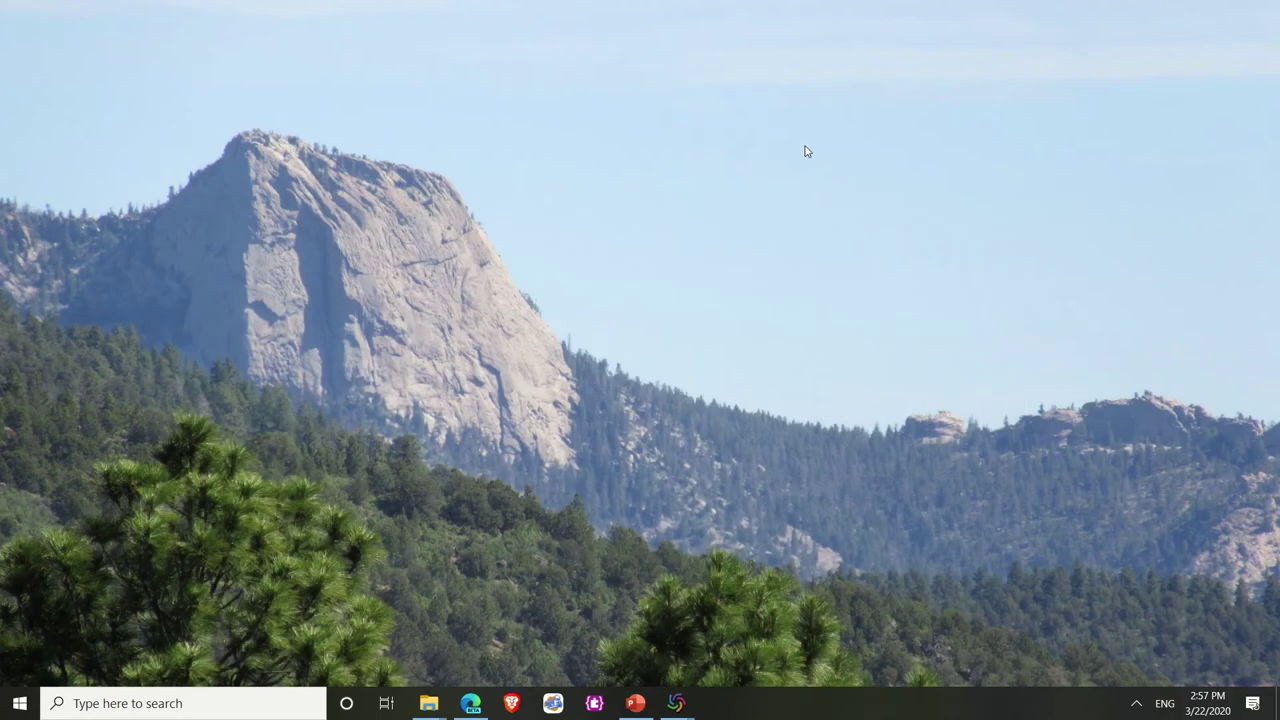
pyautogui.moveTo(430, 706)
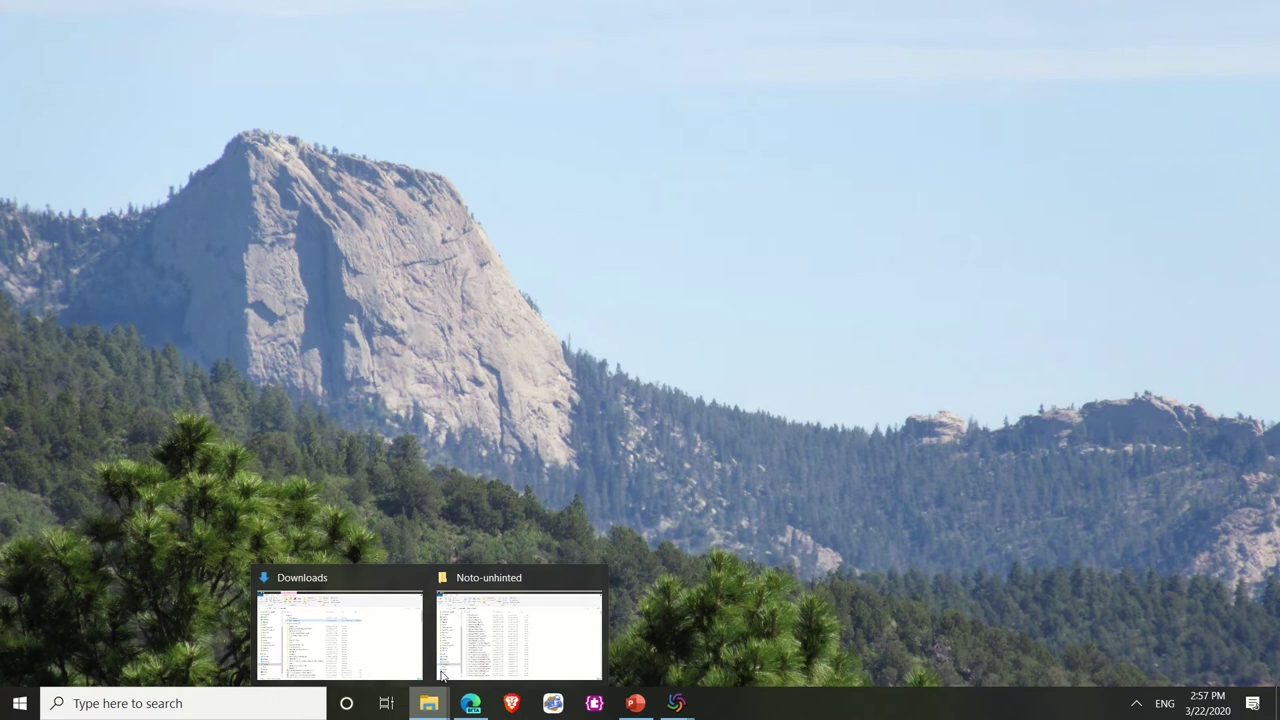
pyautogui.click(390, 590)
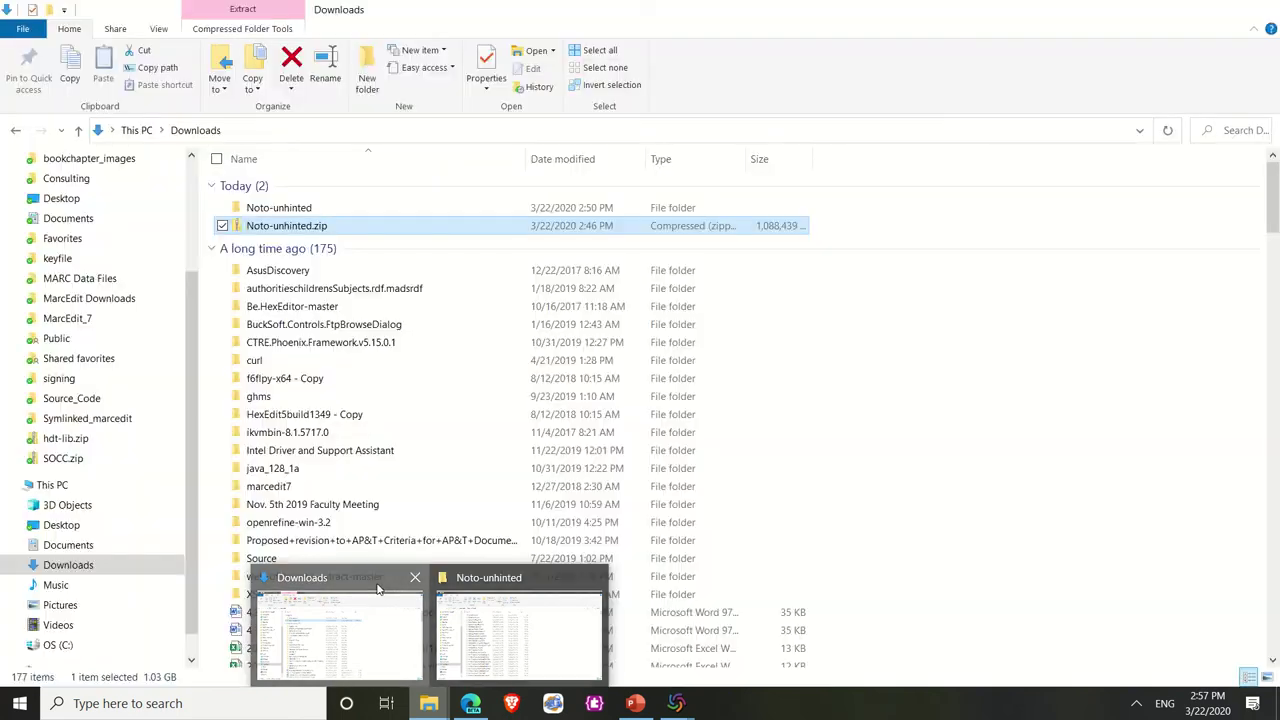
pyautogui.doubleClick(279, 208)
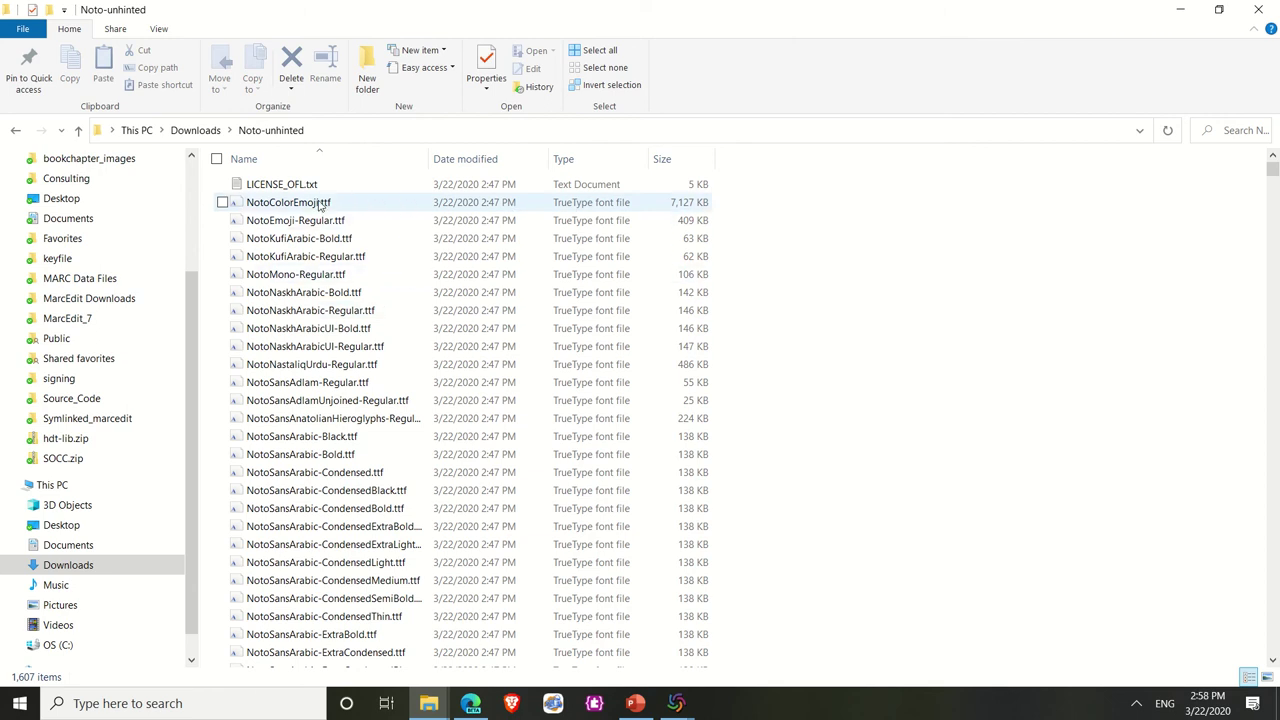
# - Browse the font files in the Noto-unhinted folder, widening the Name column to show the full file names
pyautogui.scroll(-8, 486, 417)
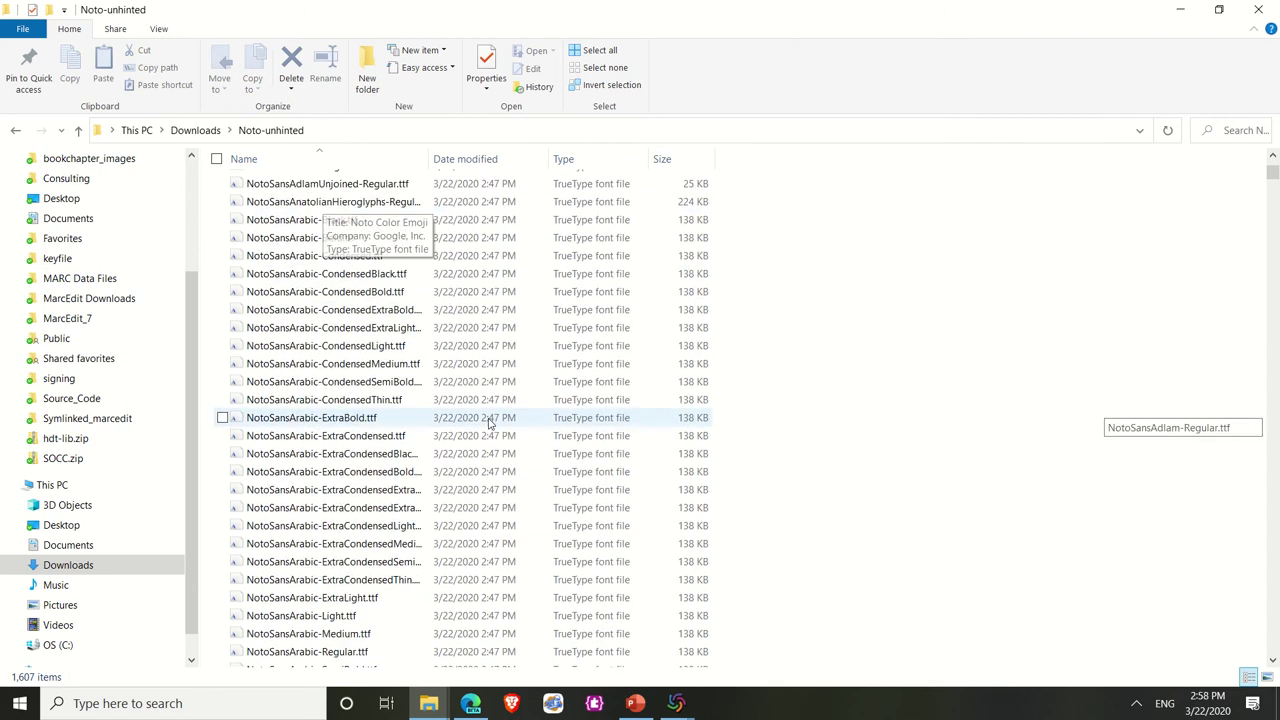
pyautogui.scroll(-11, 489, 422)
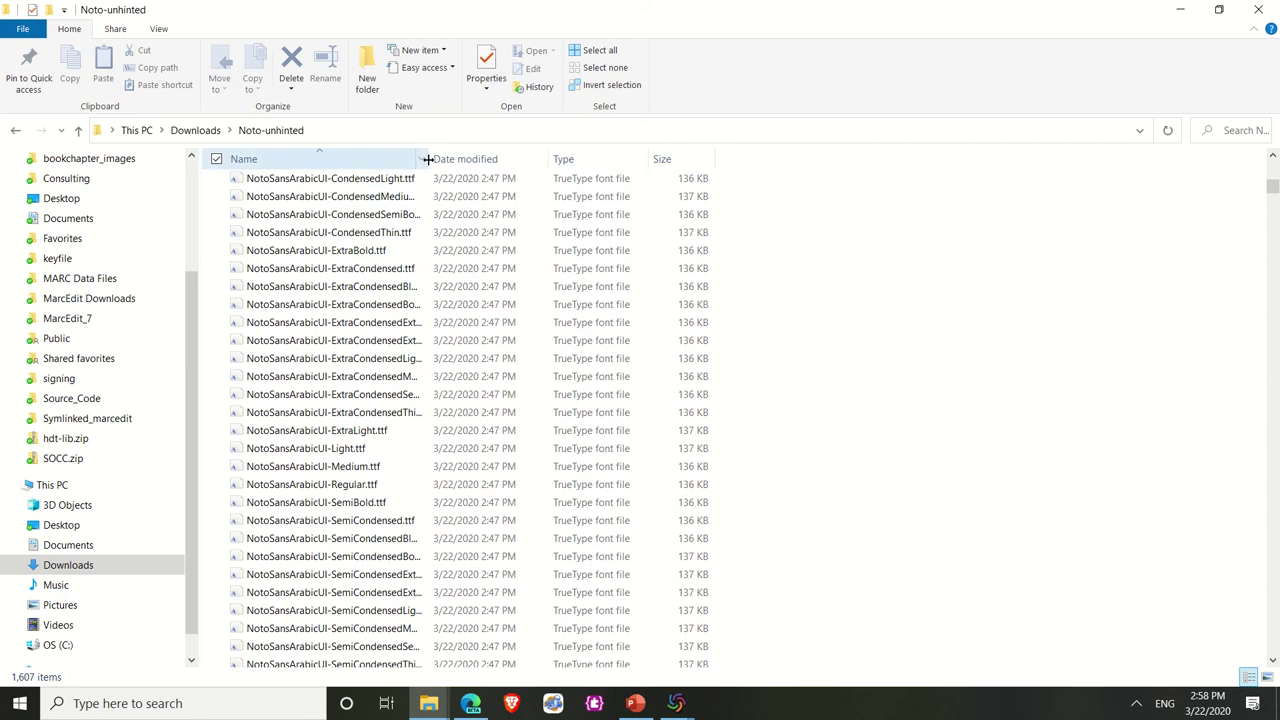
pyautogui.moveTo(428, 158); pyautogui.dragTo(678, 172)
pyautogui.scroll(-10, 471, 540)
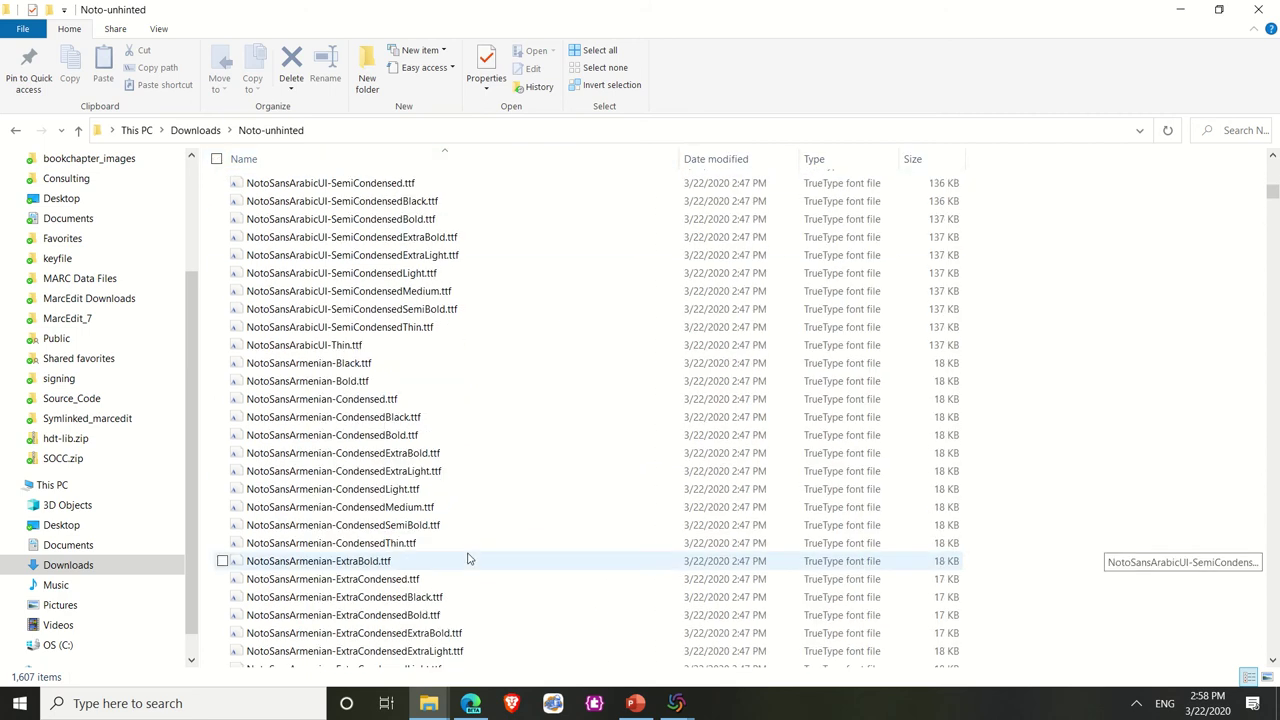
pyautogui.scroll(-20, 469, 558)
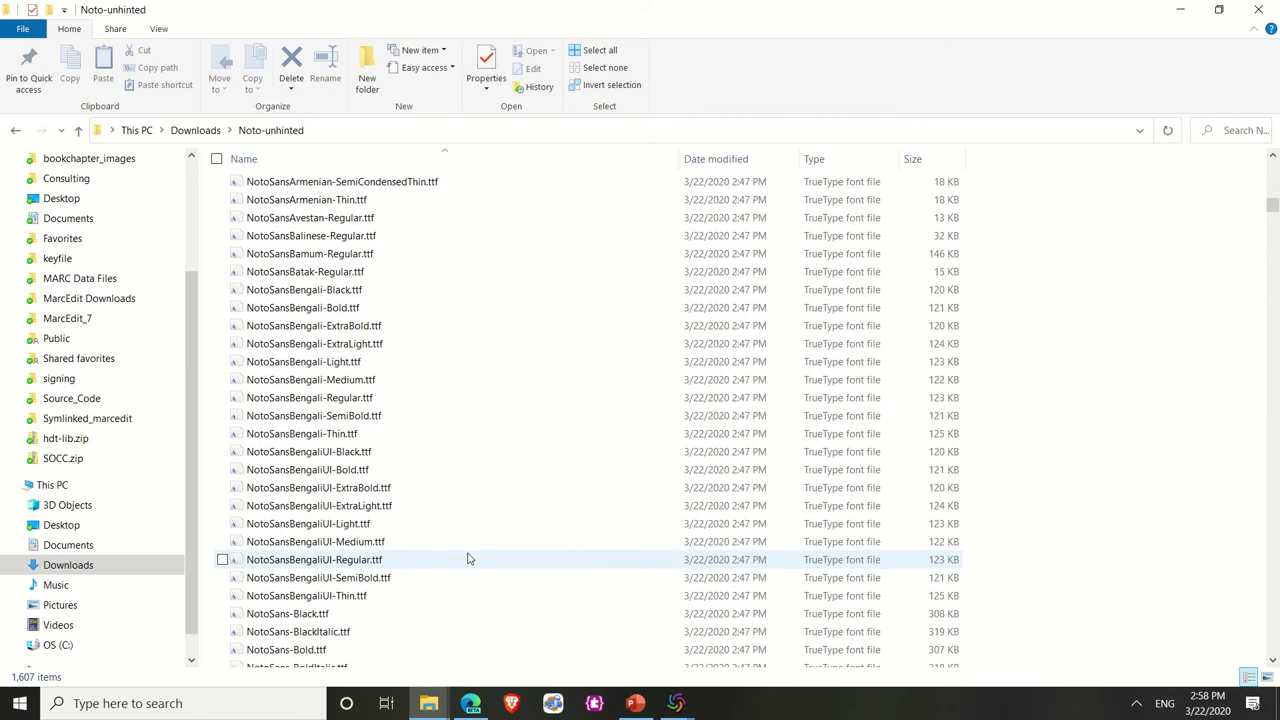
pyautogui.scroll(-10, 467, 558)
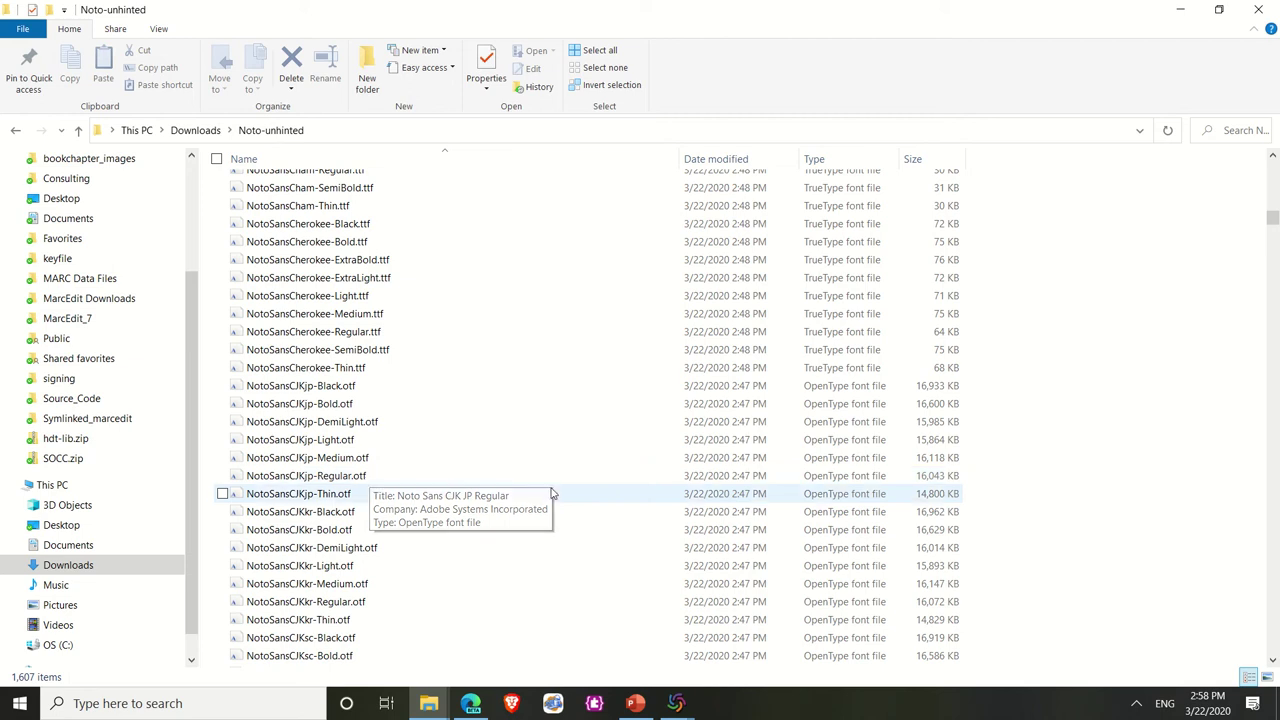
# - Arrange the two Noto-unhinted folder windows side by side on the screen
pyautogui.click(1219, 9)
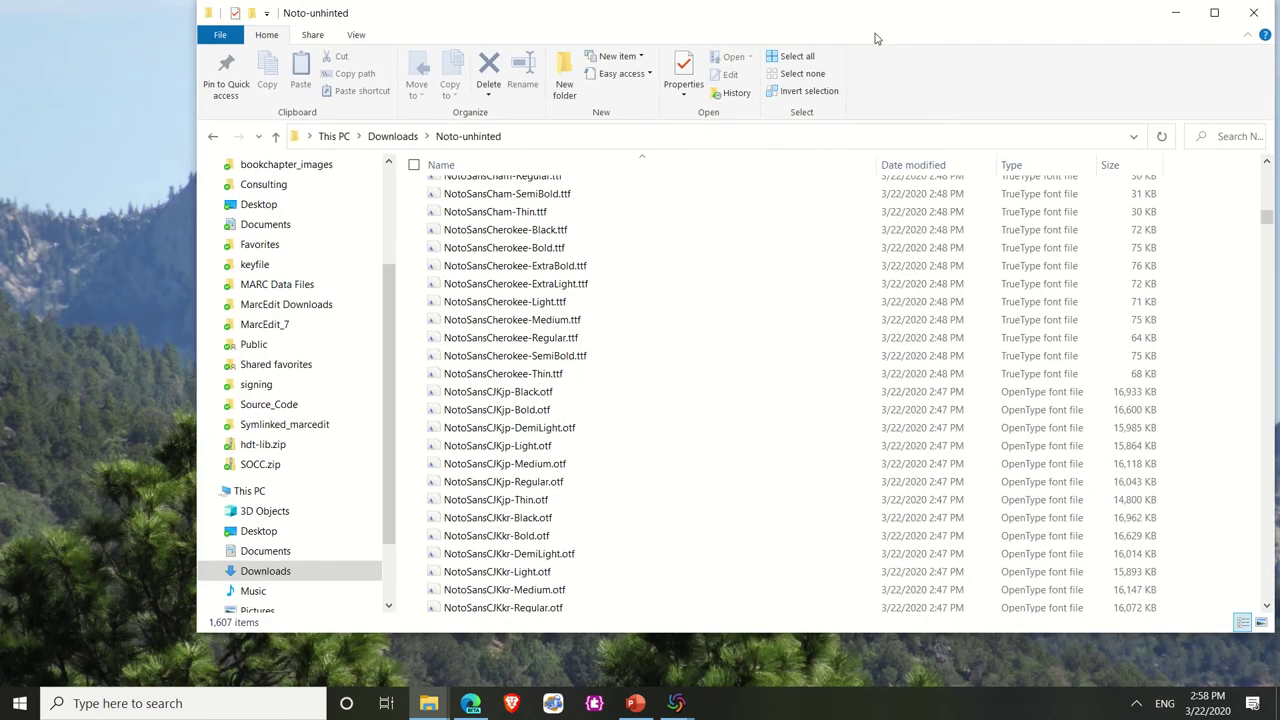
pyautogui.moveTo(924, 19); pyautogui.dragTo(2, 214)
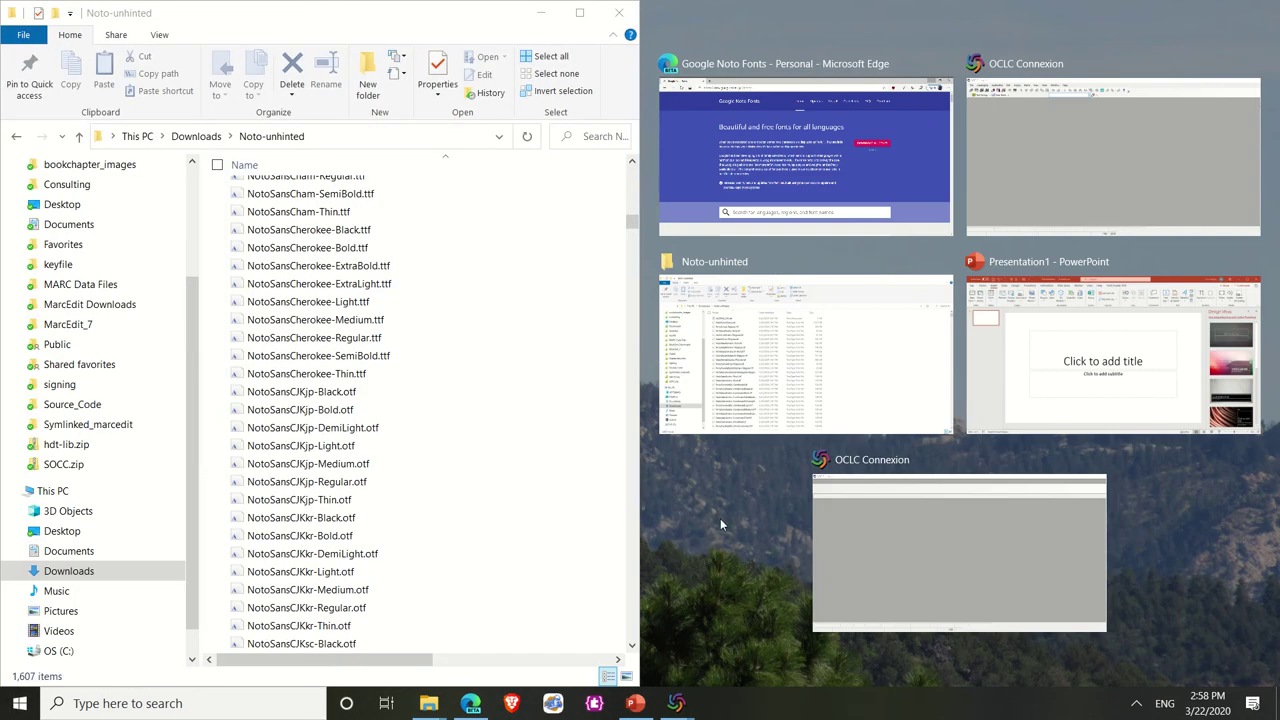
pyautogui.click(787, 311)
# - Navigate the second folder window to c:\windows\fonts
pyautogui.click(977, 140)
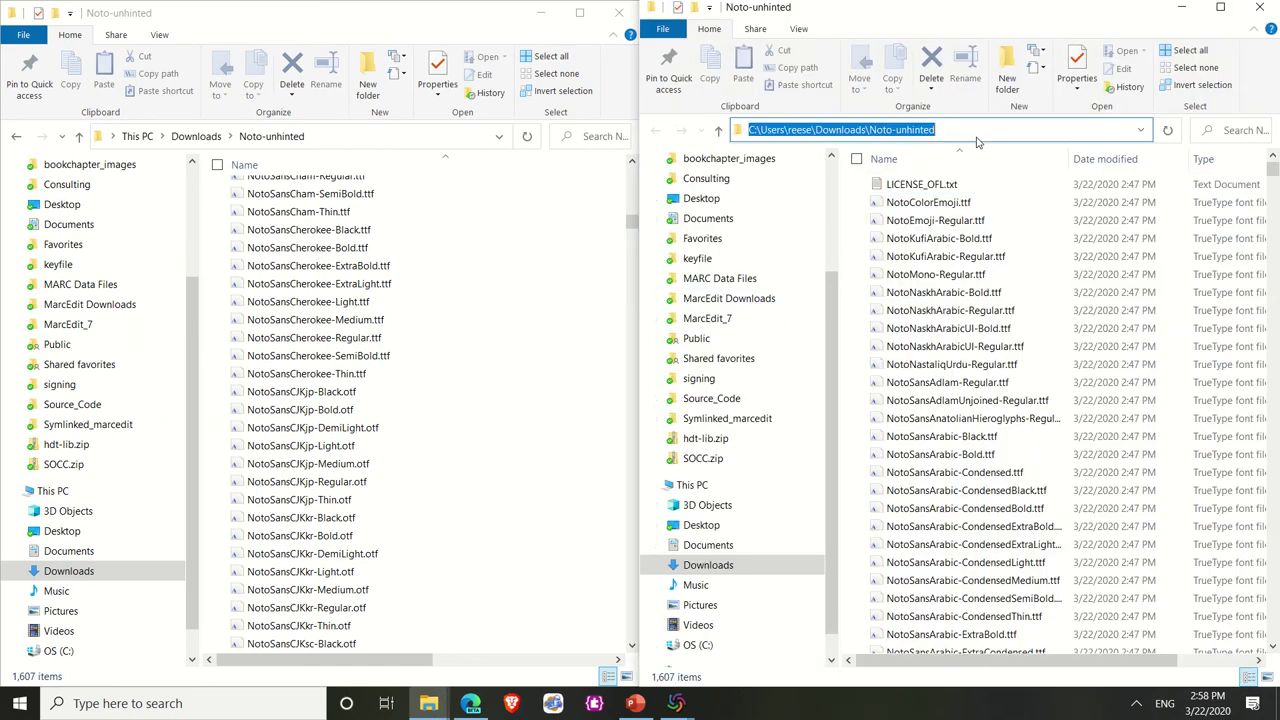
pyautogui.write('c')
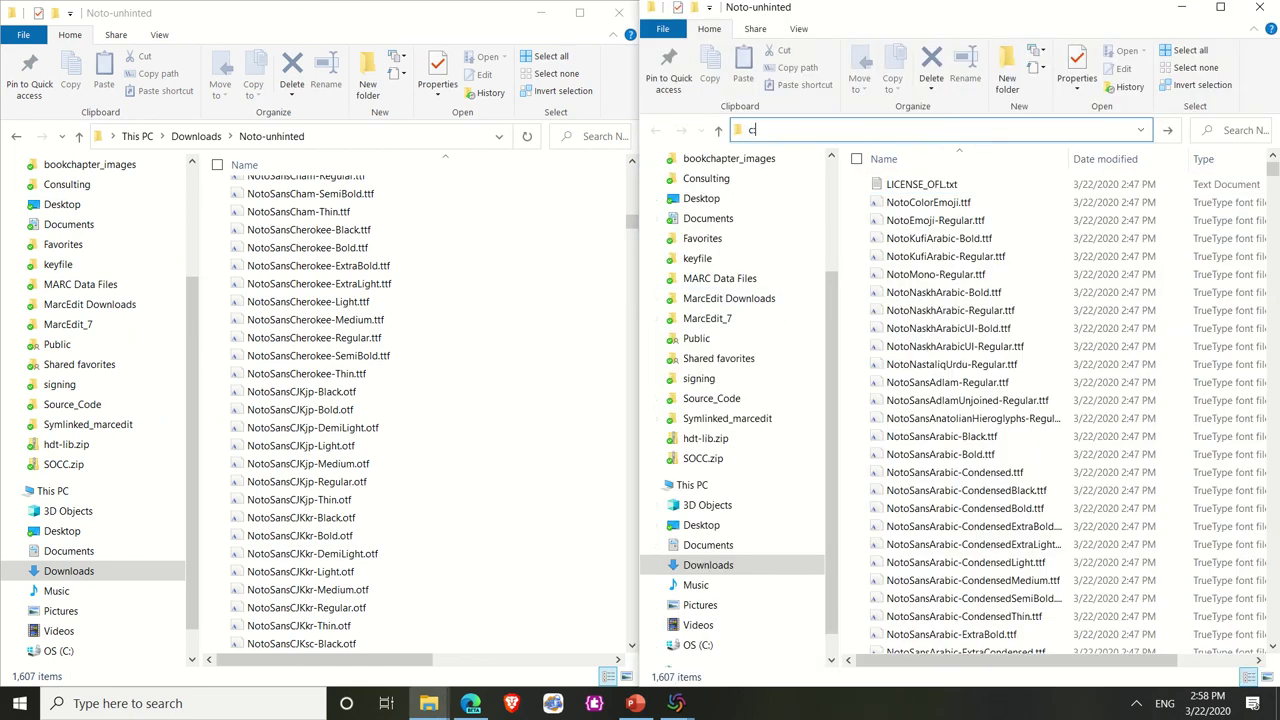
pyautogui.write(':\\windows\\fonts')
pyautogui.press('Return')
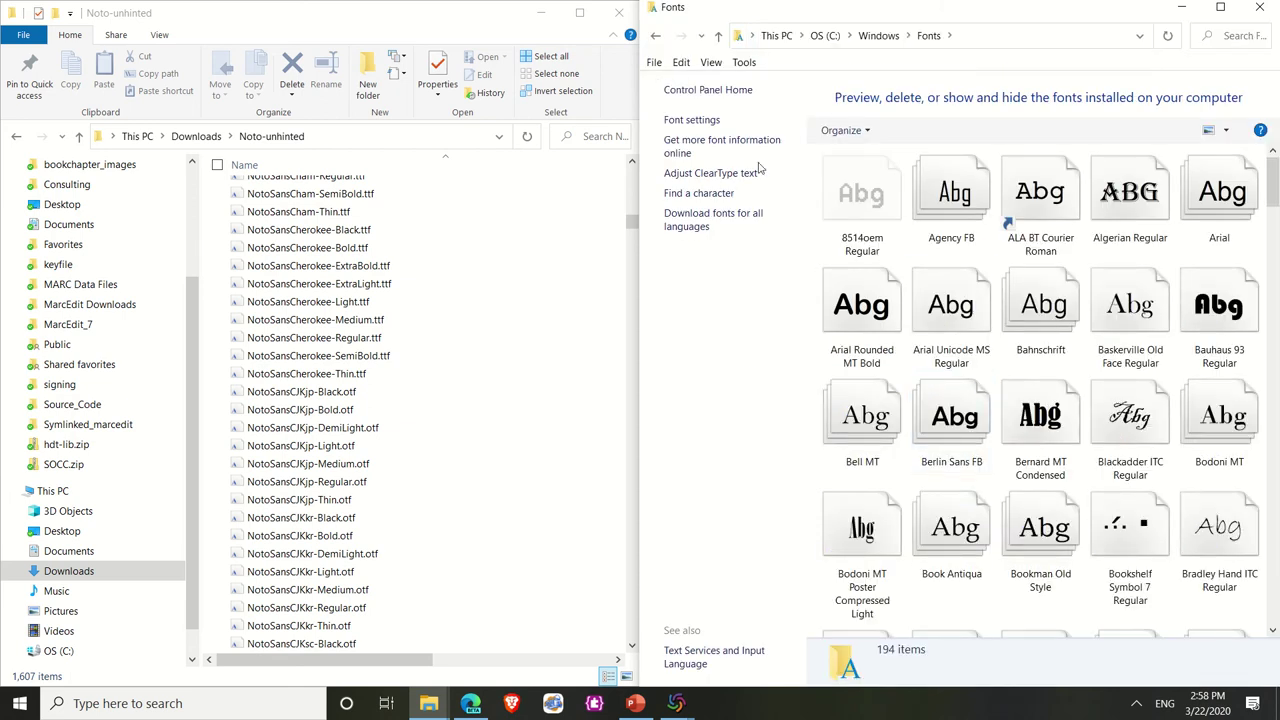
# - Install all Noto-unhinted files except LICENSE_OFL.txt into the Windows Fonts folder, dismissing the error for NotoColorEmoji.ttf
pyautogui.click(540, 317)
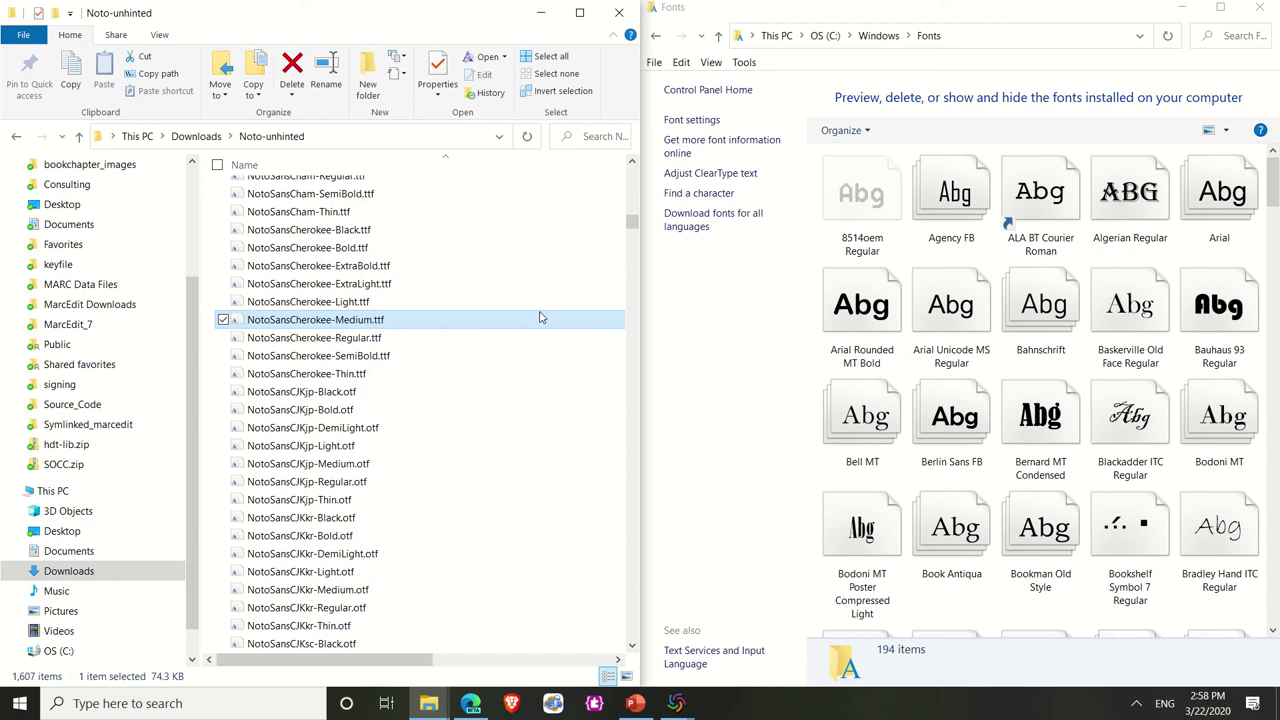
pyautogui.hotkey('ctrl', 'a')
pyautogui.scroll(10, 540, 317)
pyautogui.scroll(12, 540, 317)
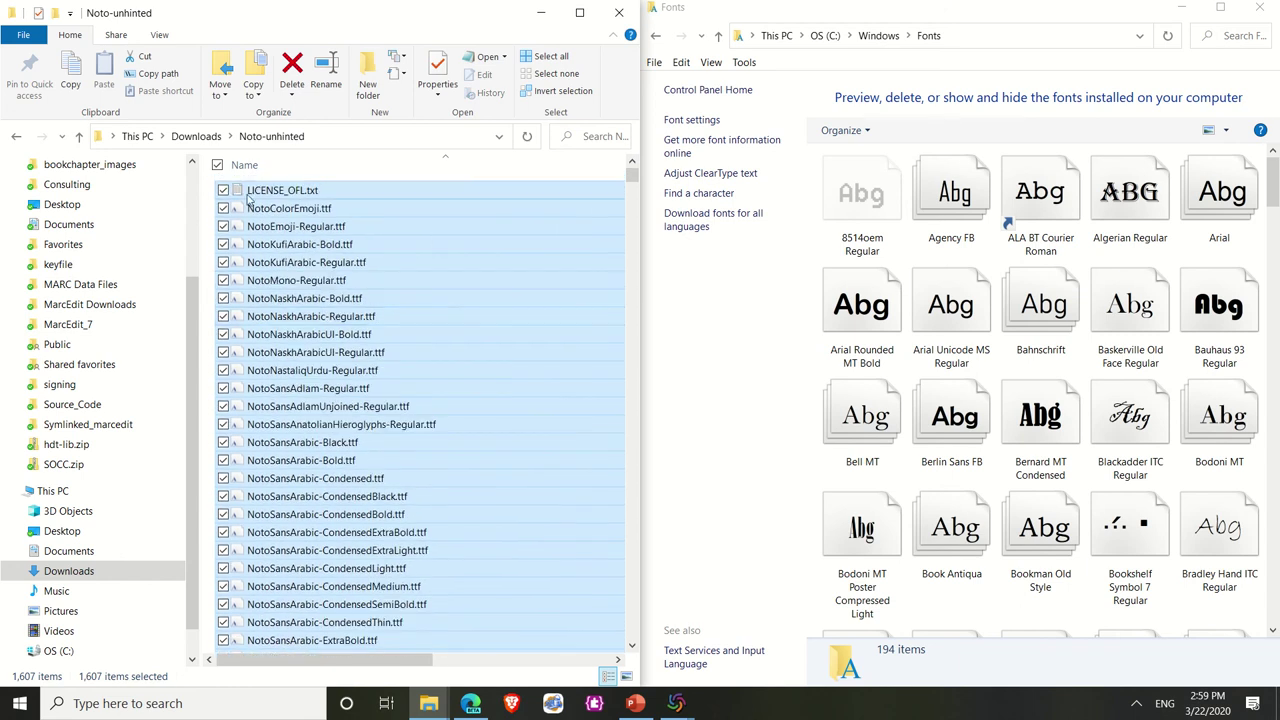
pyautogui.click(222, 191)
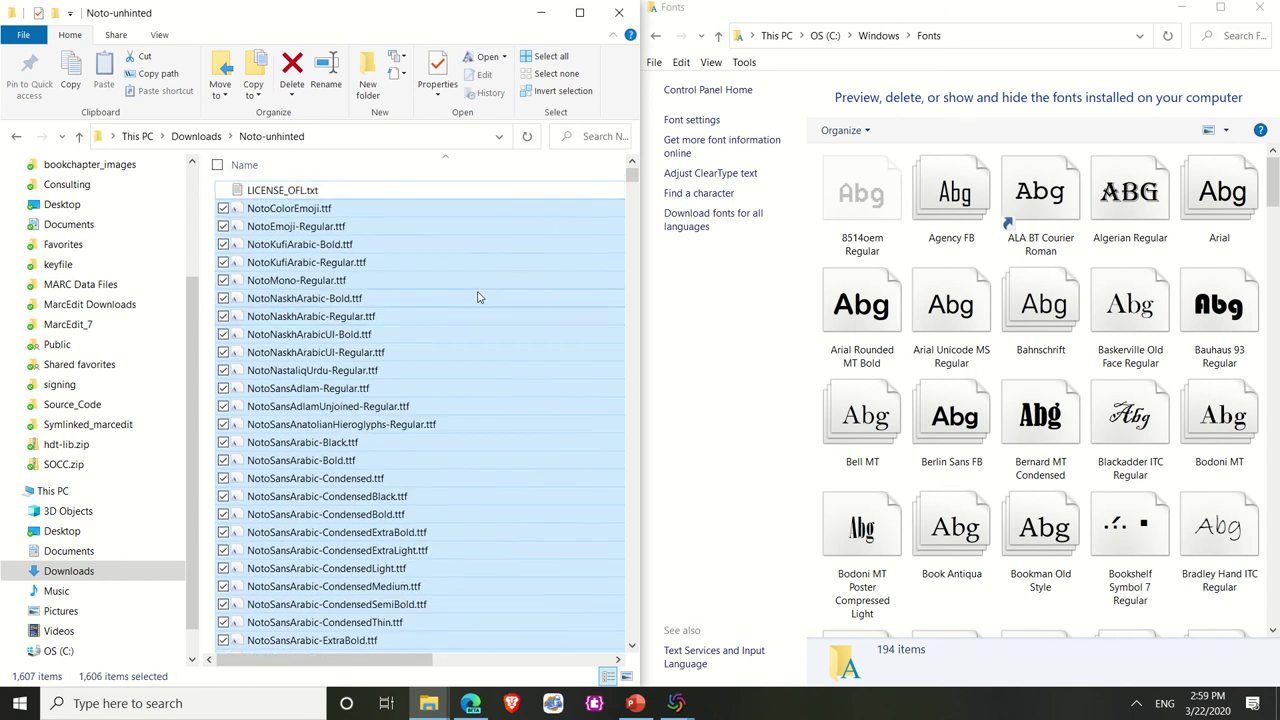
pyautogui.moveTo(303, 212); pyautogui.dragTo(1009, 287)
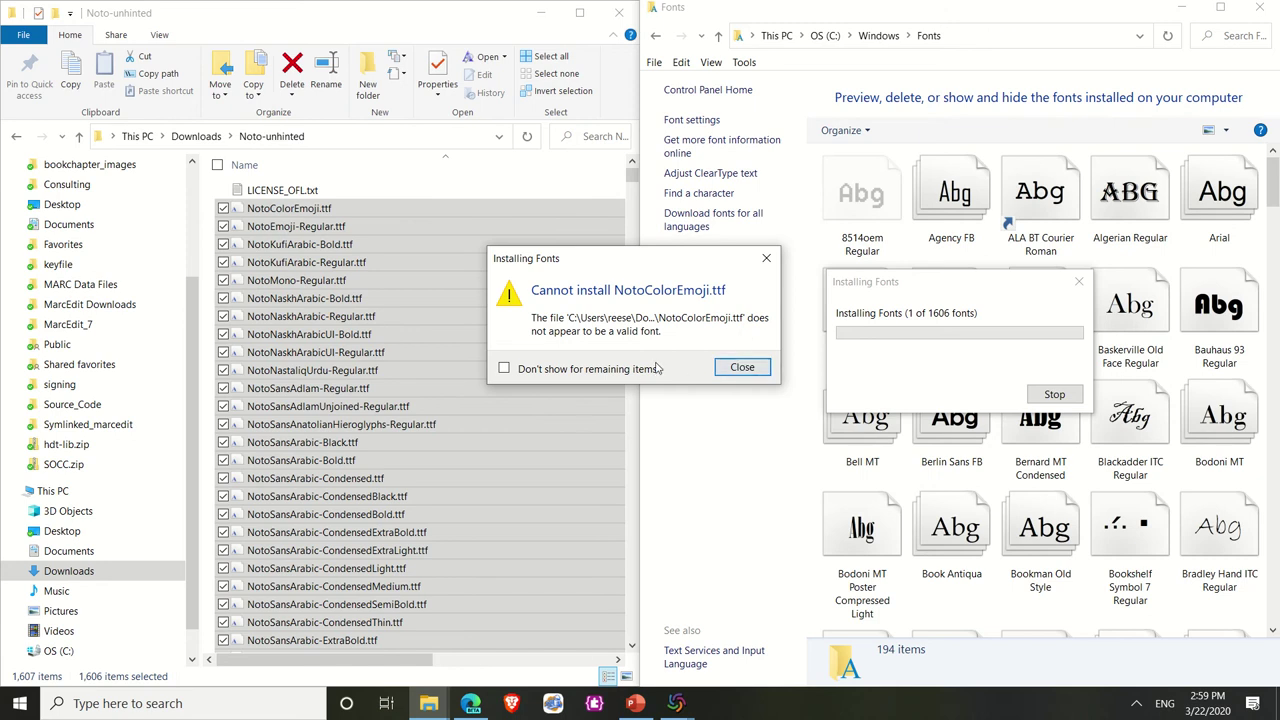
pyautogui.click(742, 367)
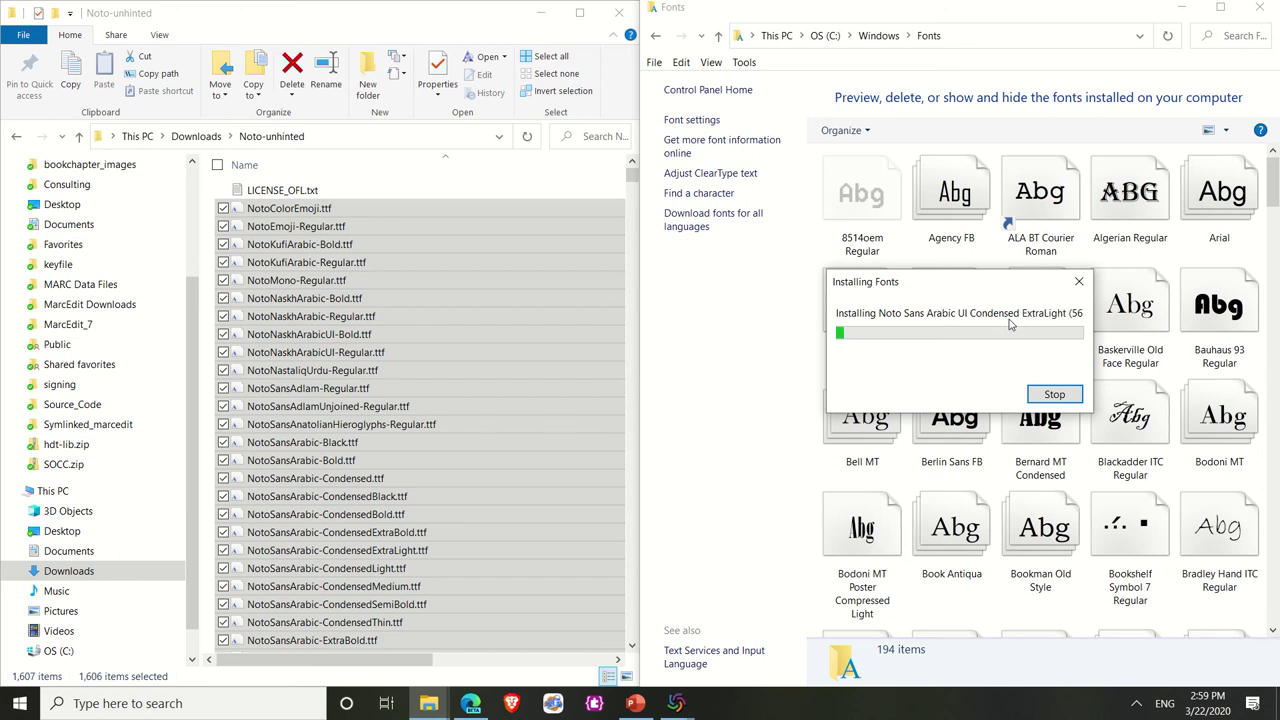
pyautogui.moveTo(499, 5)
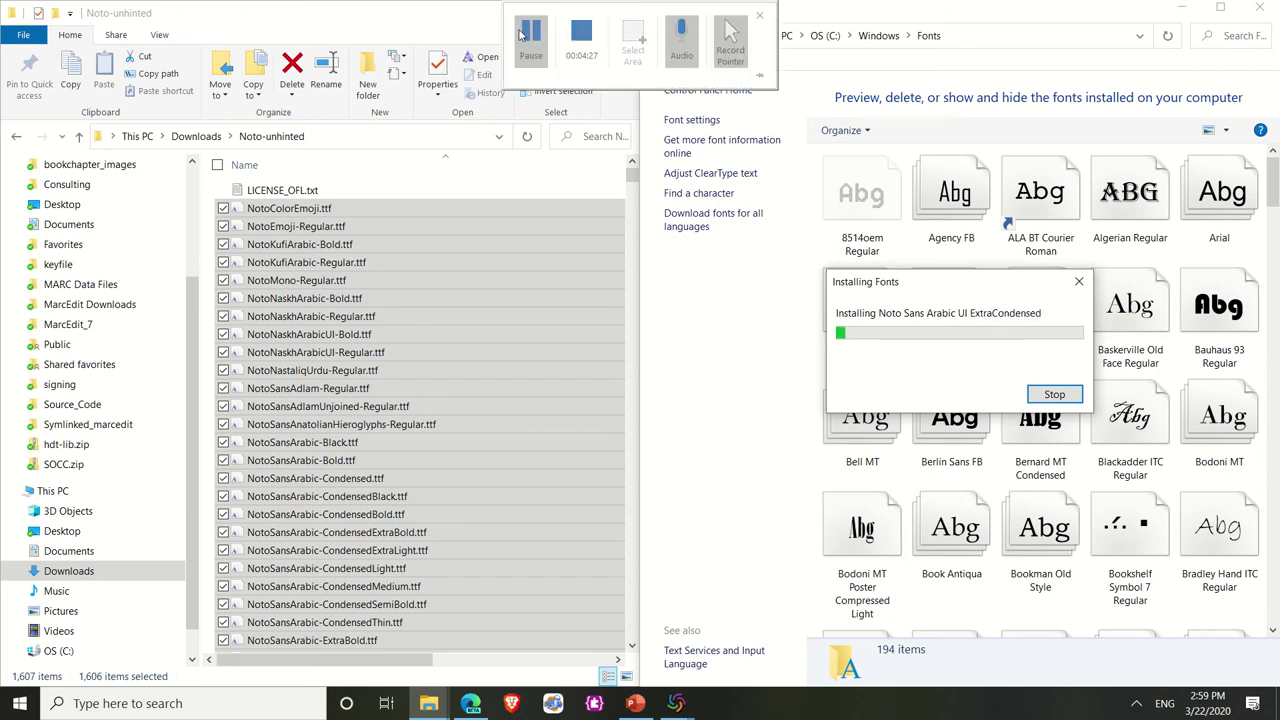
pyautogui.click(520, 35)
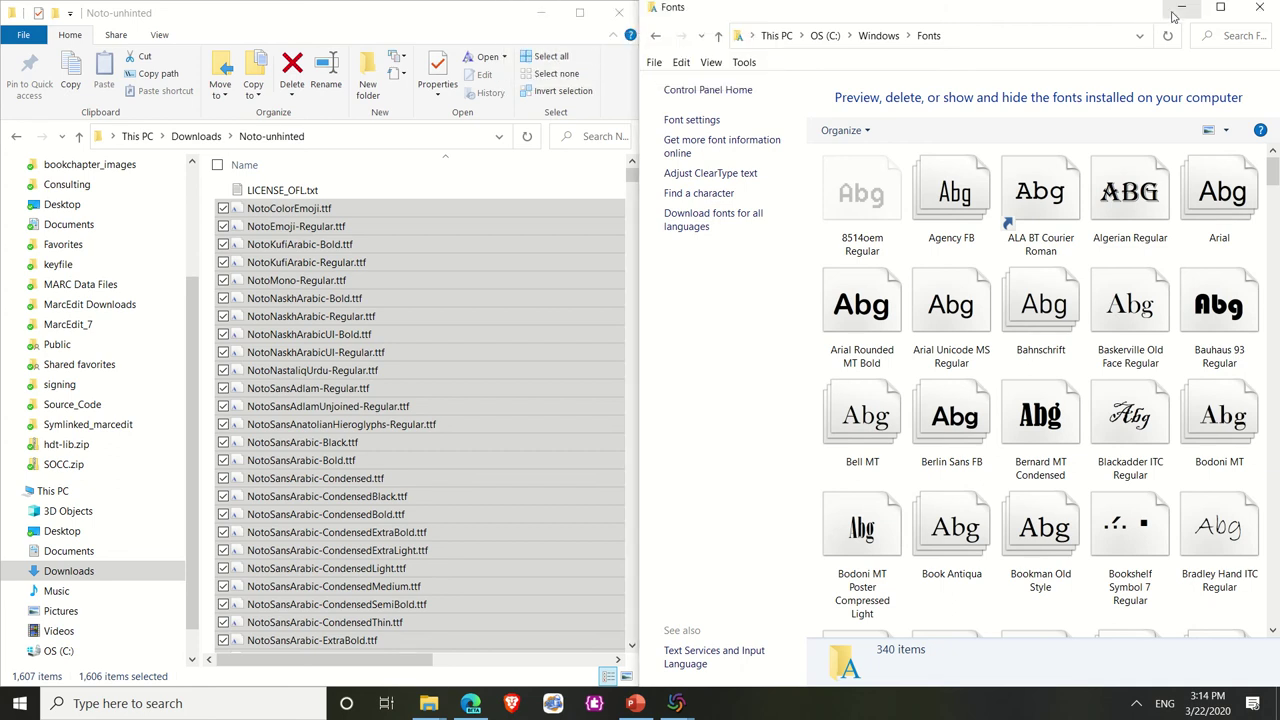
# - Minimize the Fonts and Noto-unhinted windows and switch to OCLC Connexion
pyautogui.click(1182, 8)
pyautogui.moveTo(560, 22)
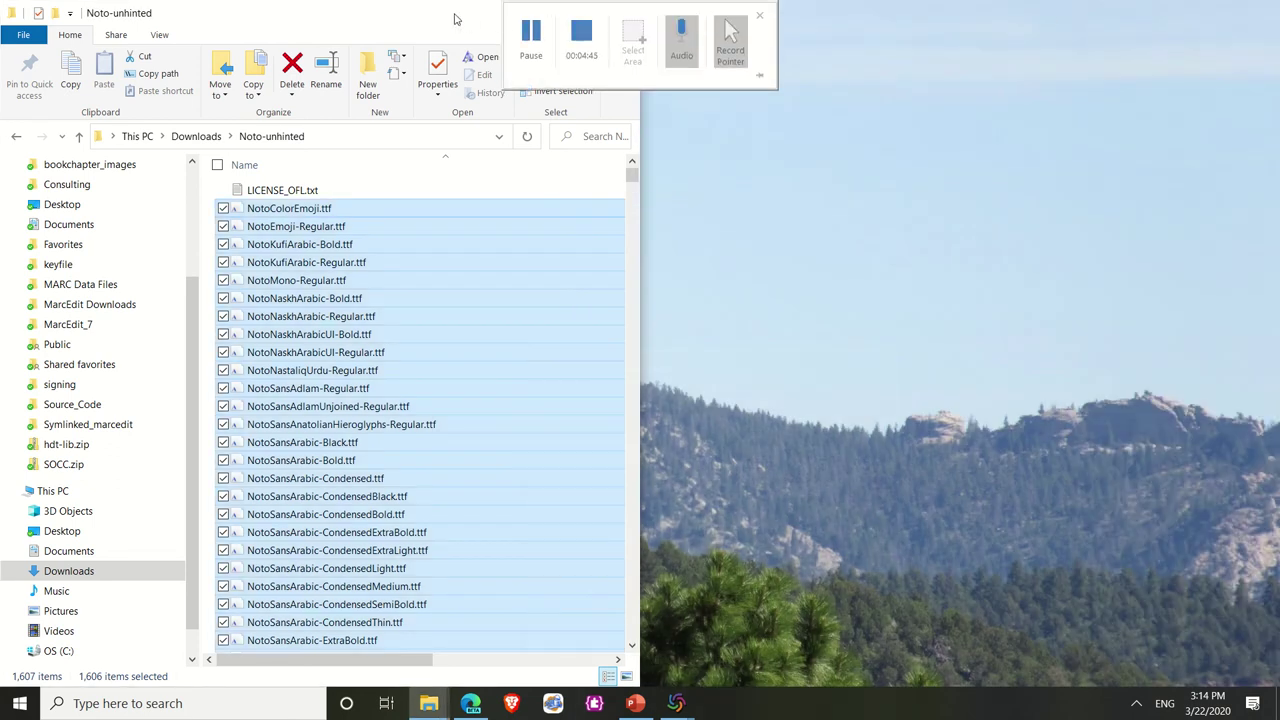
pyautogui.click(542, 12)
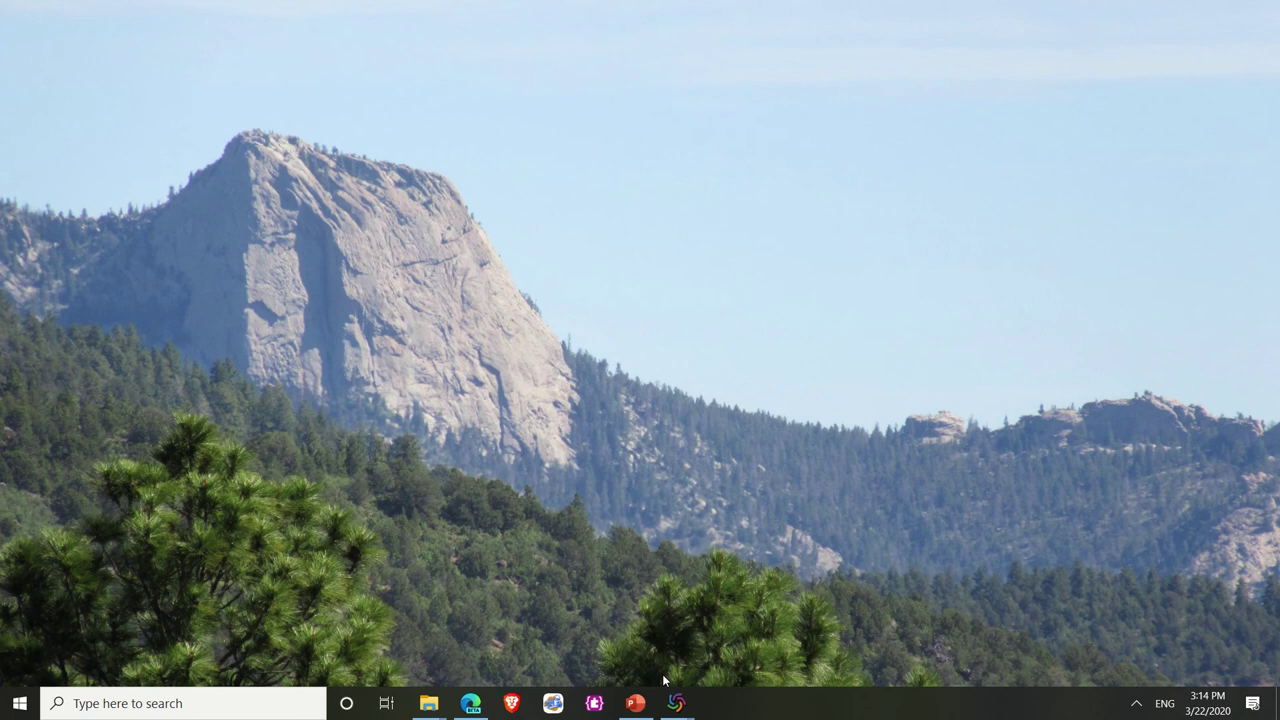
pyautogui.moveTo(676, 703)
pyautogui.moveTo(710, 673)
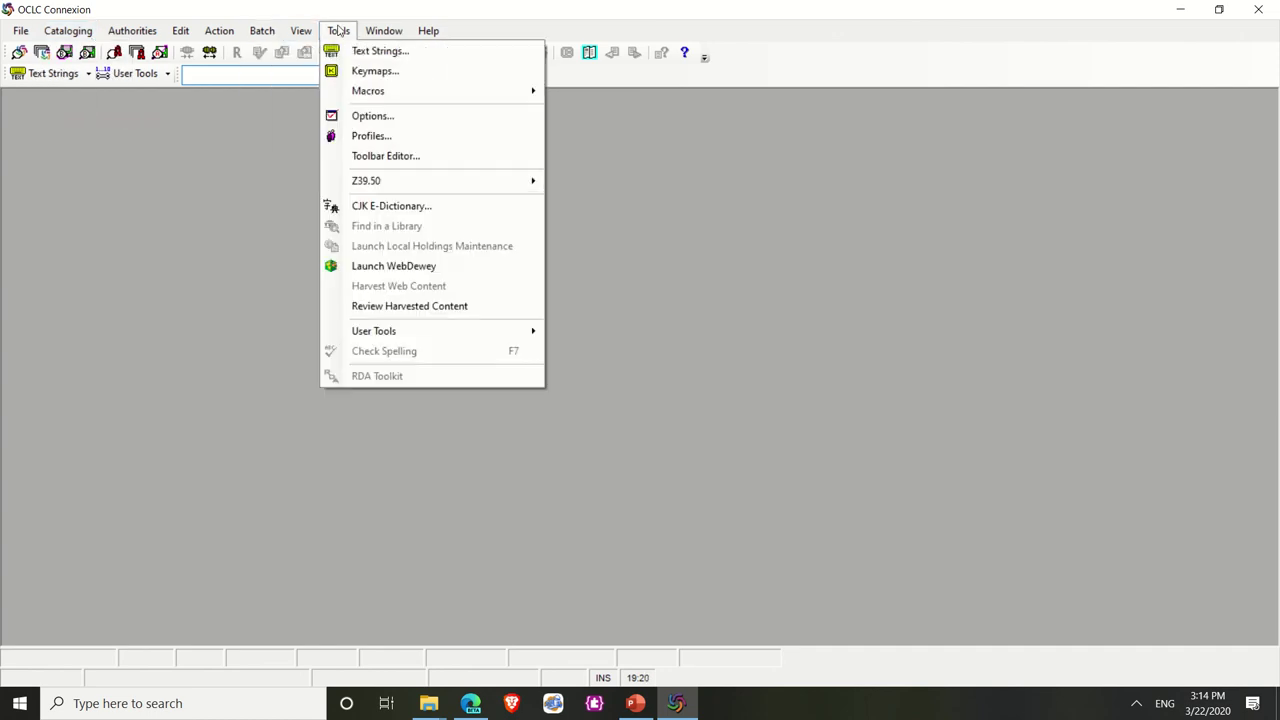
# - In the Fonts options, set both the display size and the print size for records to 11
pyautogui.click(390, 116)
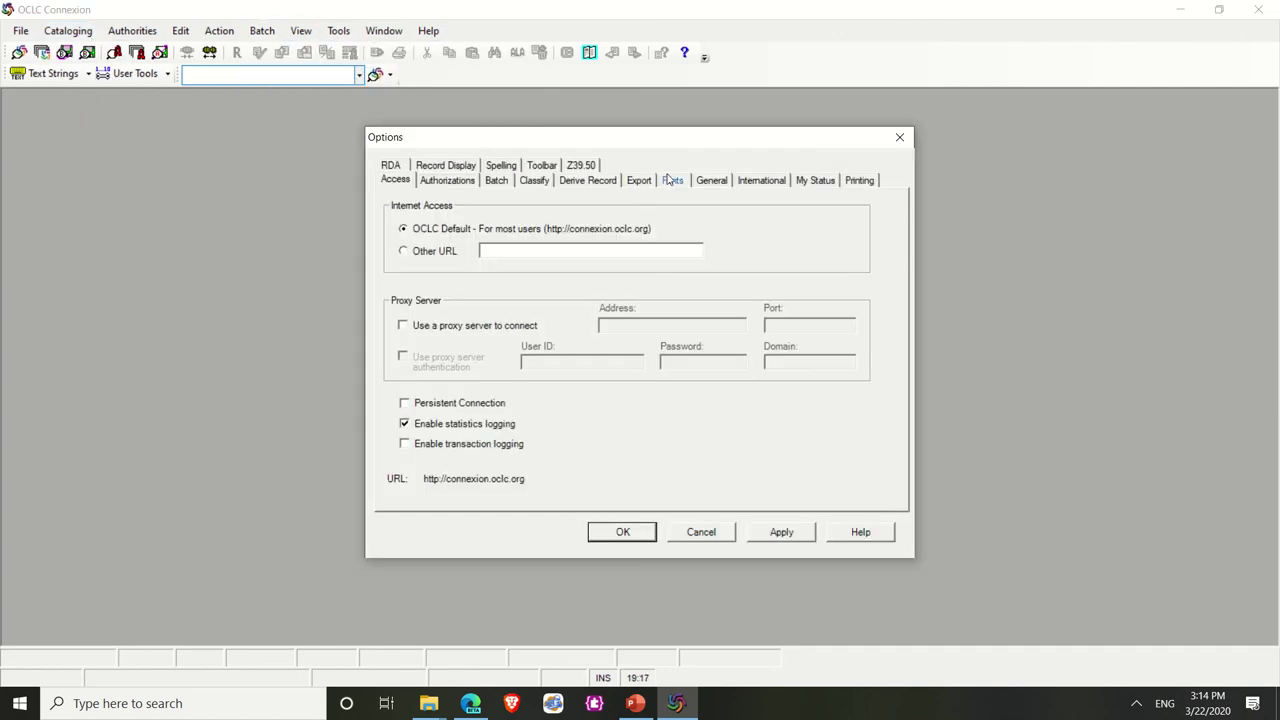
pyautogui.click(669, 180)
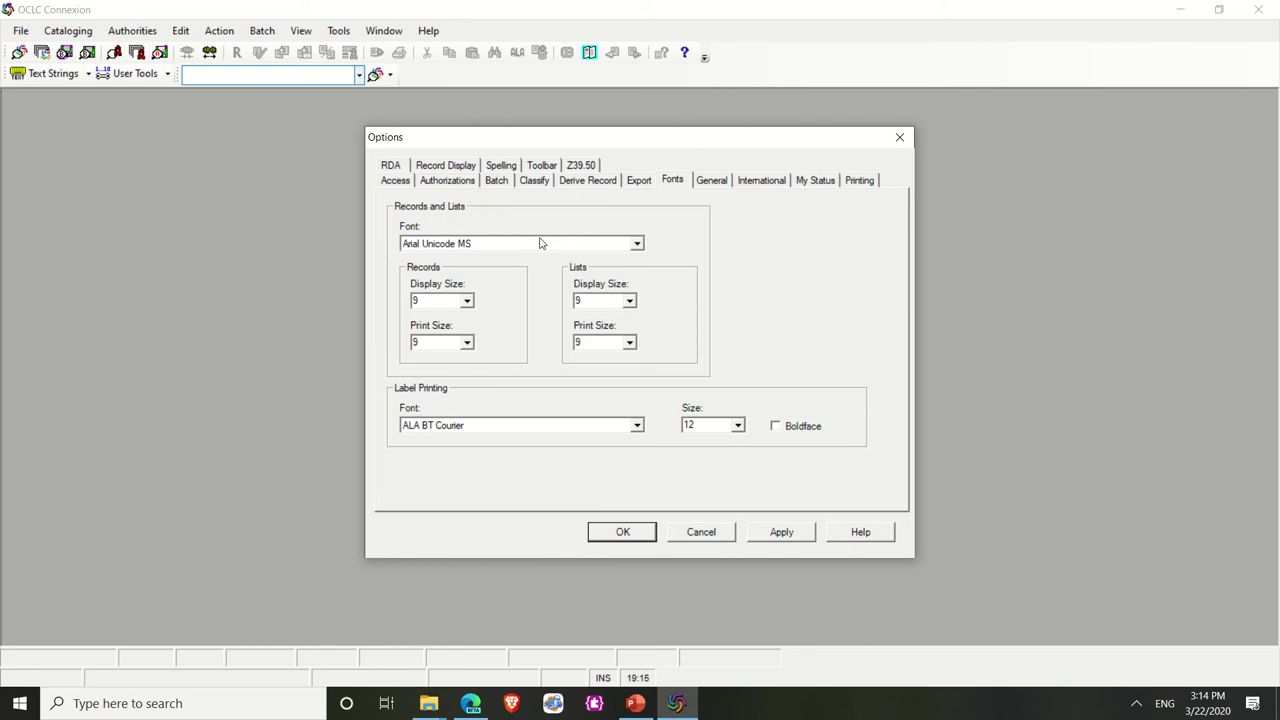
pyautogui.click(467, 302)
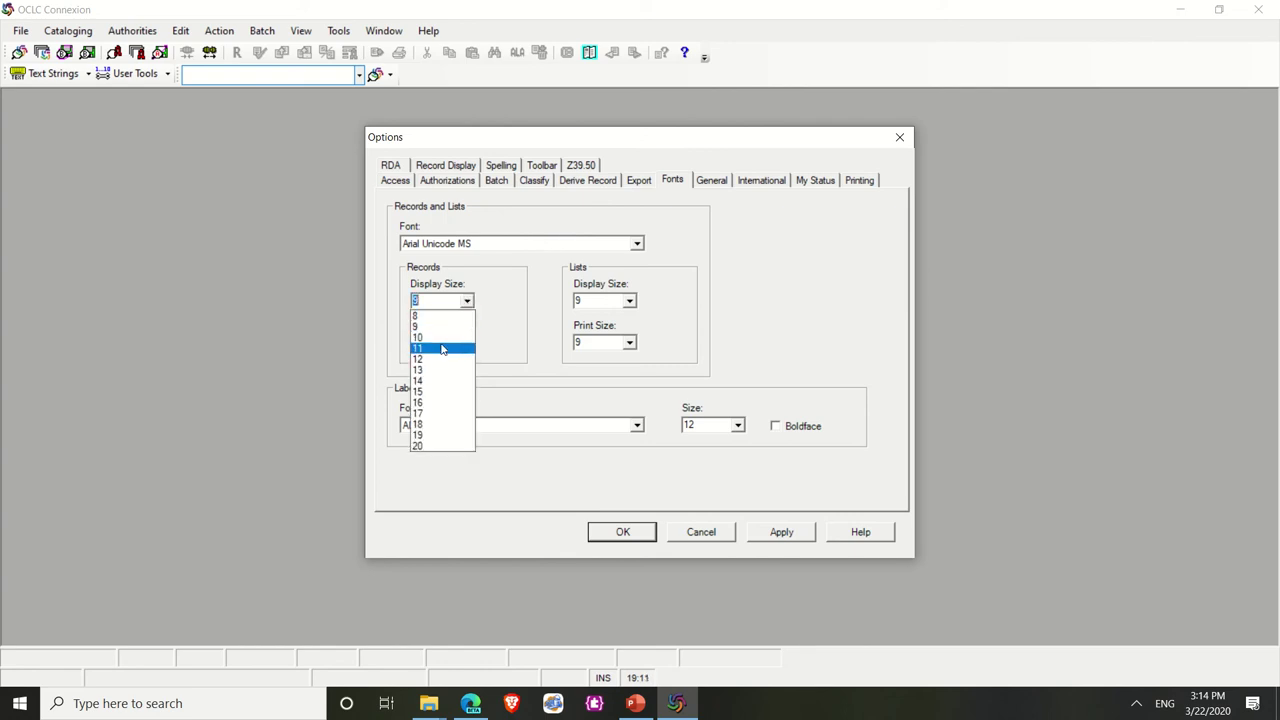
pyautogui.click(442, 343)
pyautogui.click(467, 343)
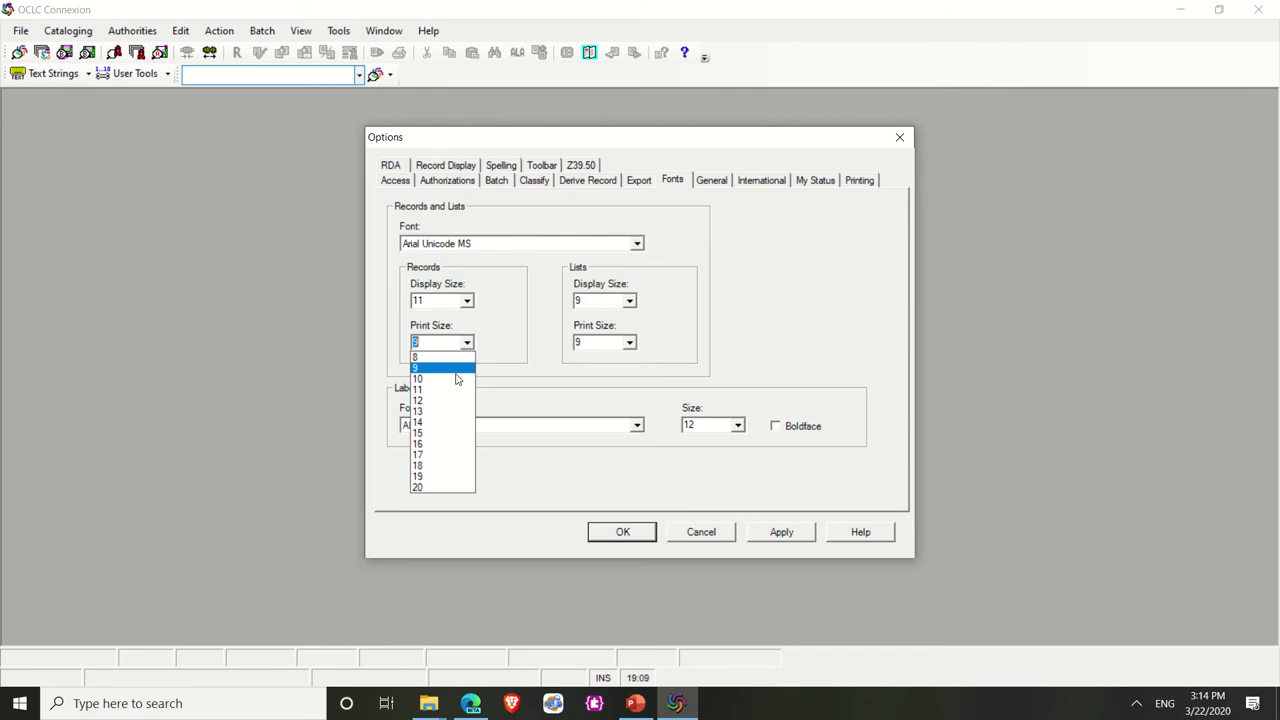
pyautogui.click(450, 390)
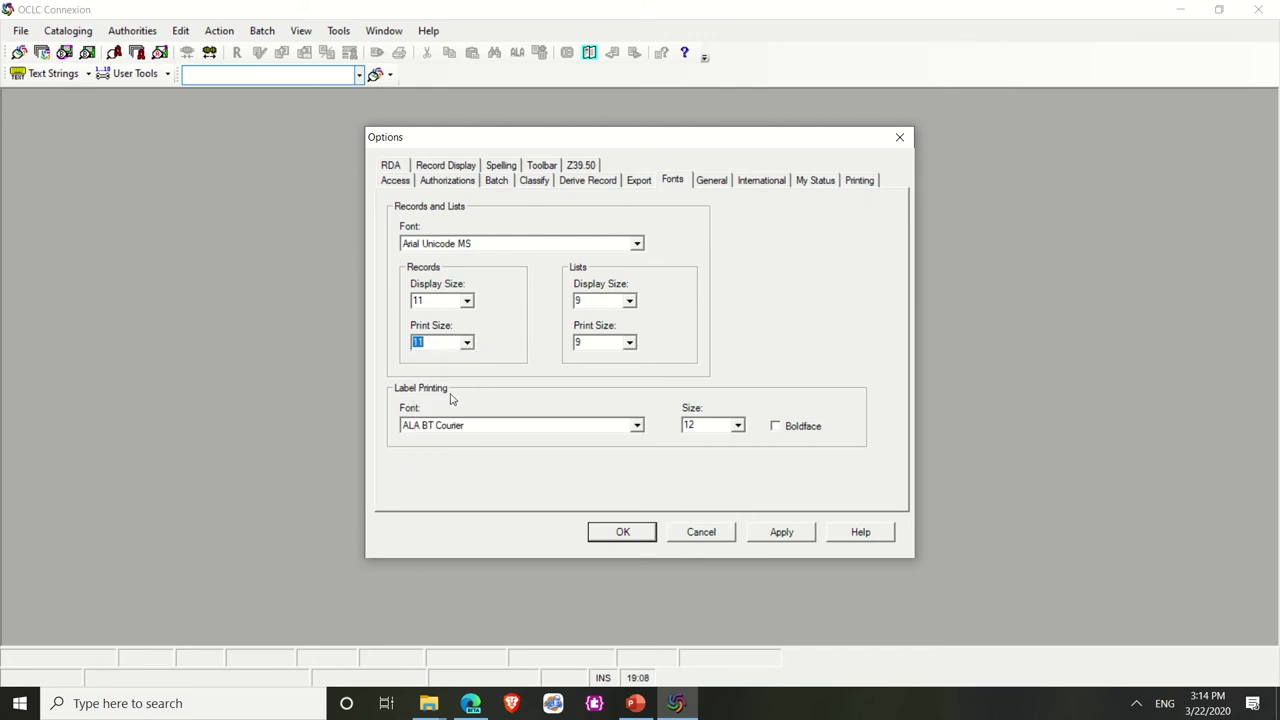
# - Set both the display size and the print size for lists to 11 and save the options
pyautogui.click(630, 302)
pyautogui.click(605, 338)
pyautogui.click(634, 303)
pyautogui.click(597, 343)
pyautogui.click(630, 345)
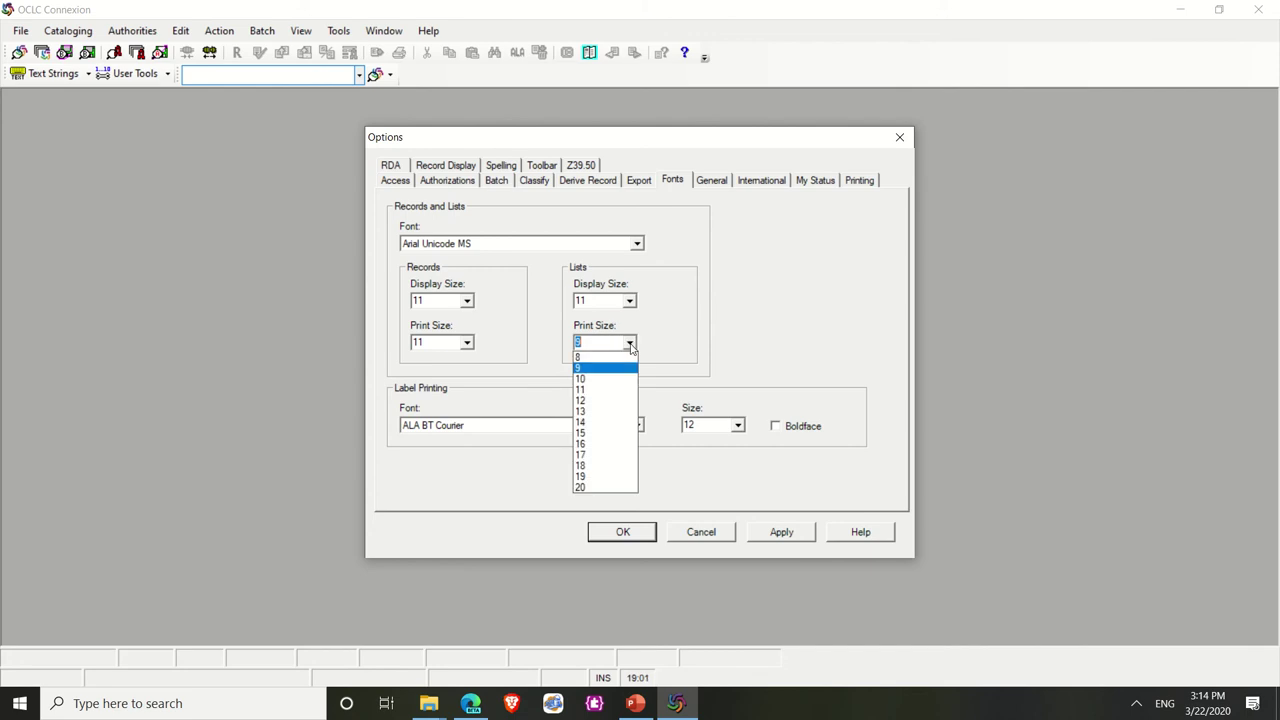
pyautogui.click(607, 390)
pyautogui.click(620, 530)
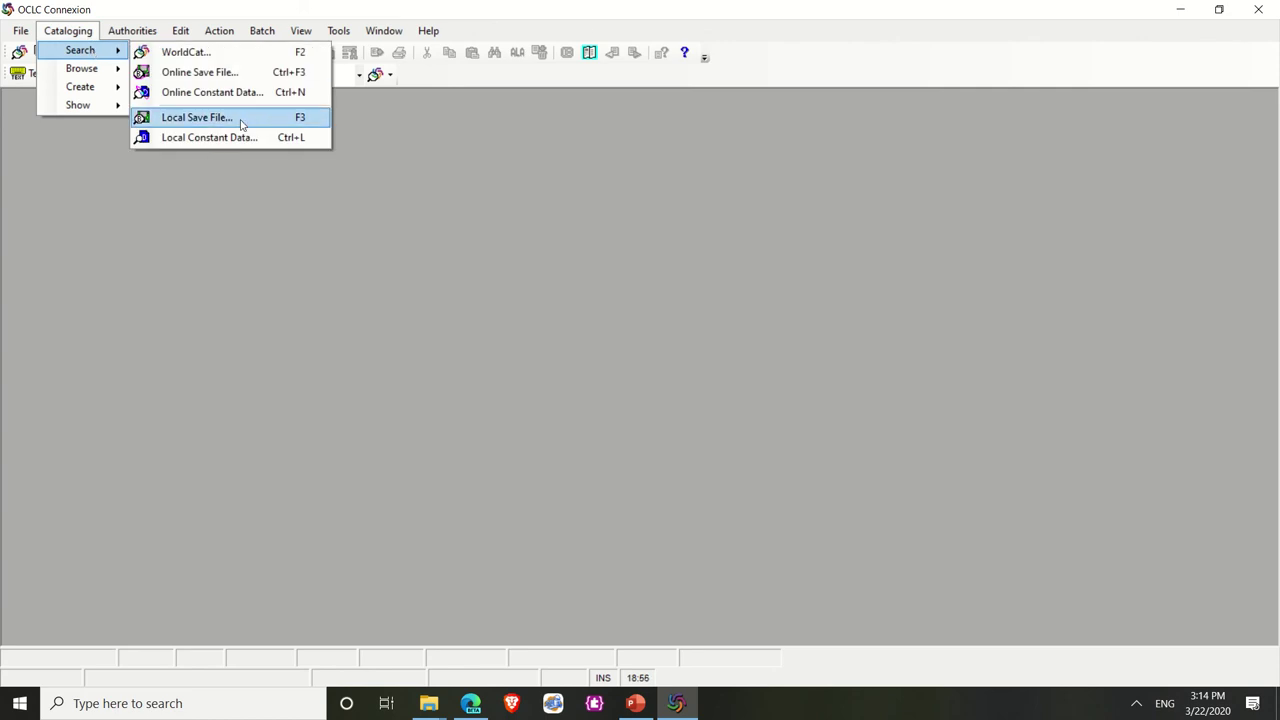
# - List all records in the local bibliographic save file without criteria and view the record "Difang across the yellow earth"
pyautogui.click(240, 119)
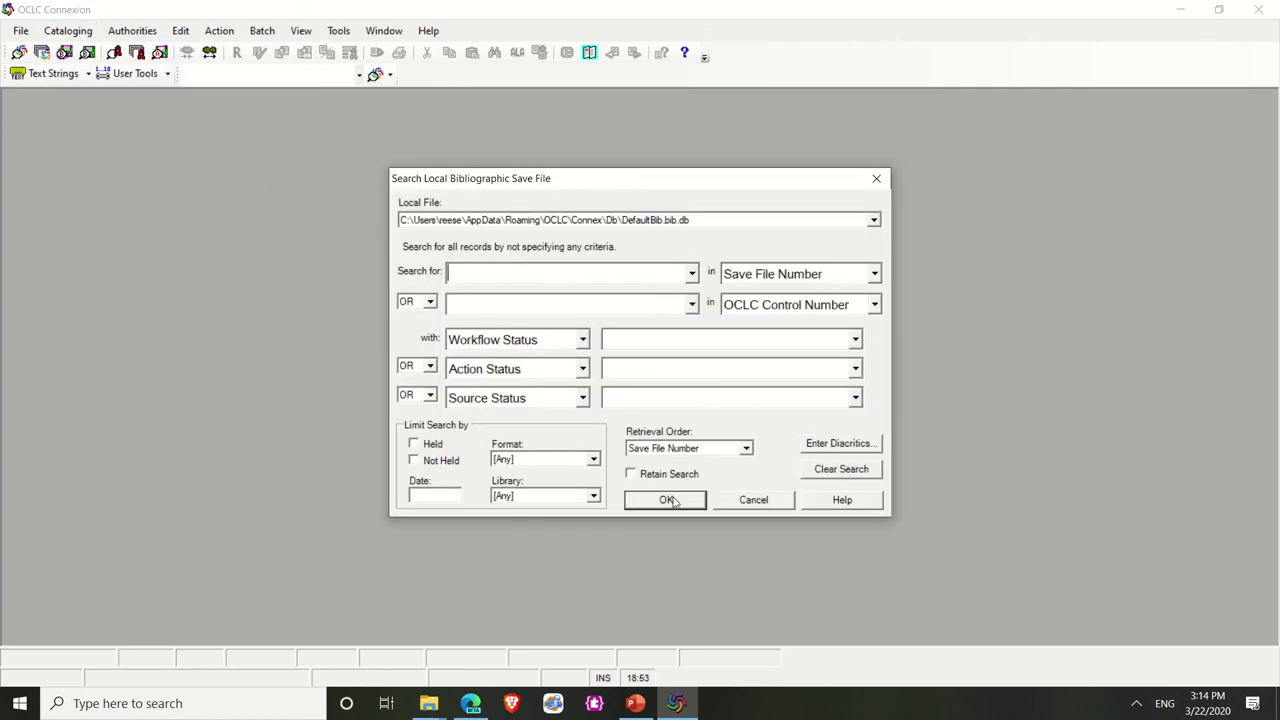
pyautogui.click(666, 500)
pyautogui.scroll(-15, 674, 505)
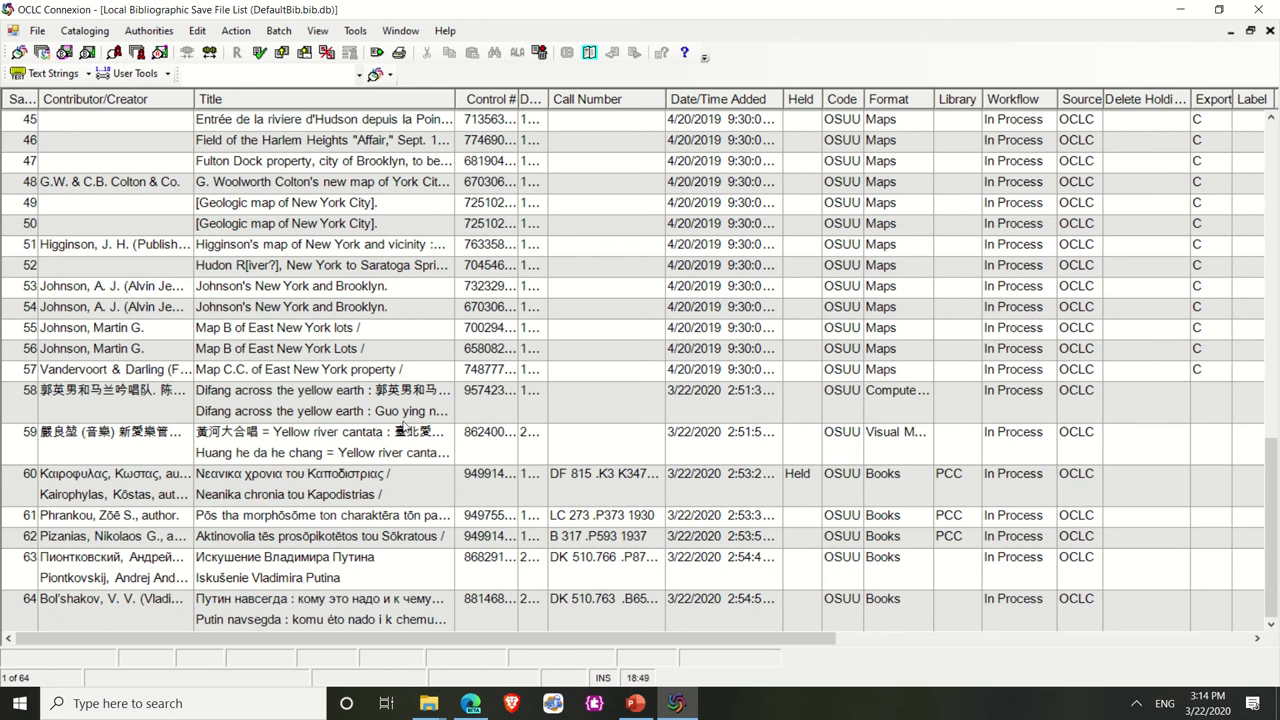
pyautogui.click(305, 402)
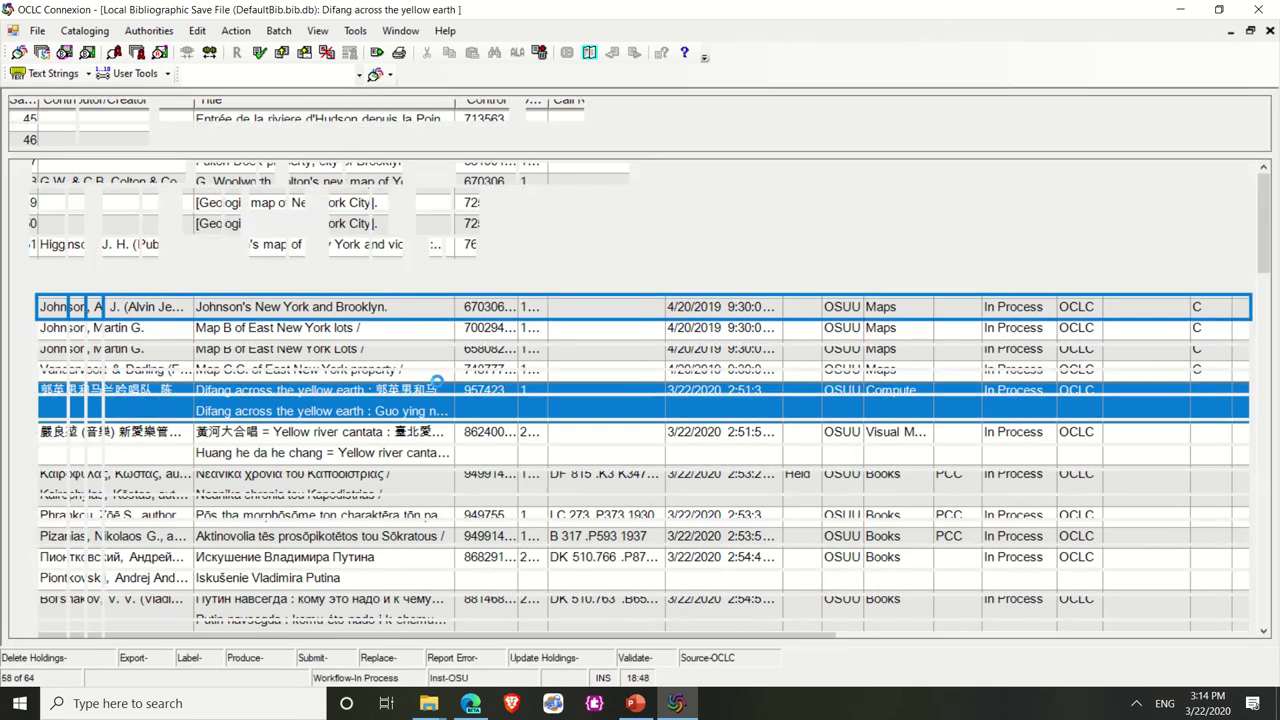
pyautogui.scroll(-10, 513, 525)
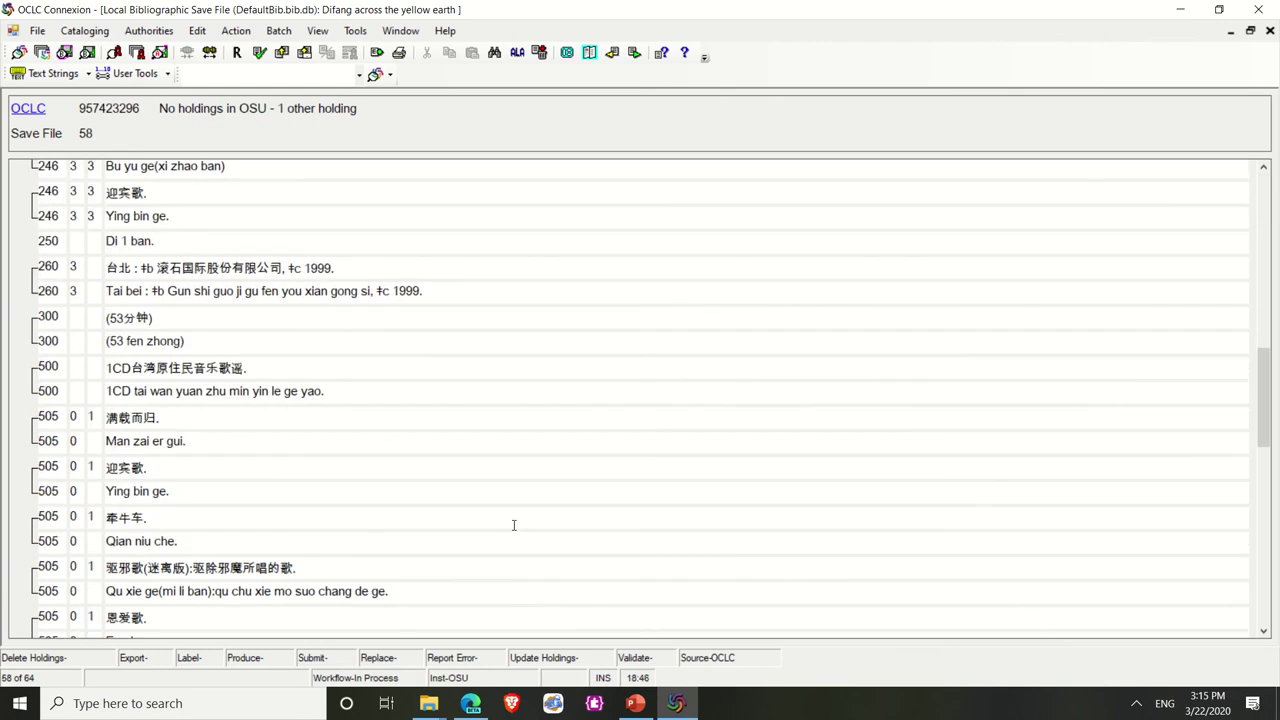
# - Close the open record, view the Greek record "Ta neanika chronia tou Kapodistrias" to check its characters, and close it
pyautogui.click(1268, 36)
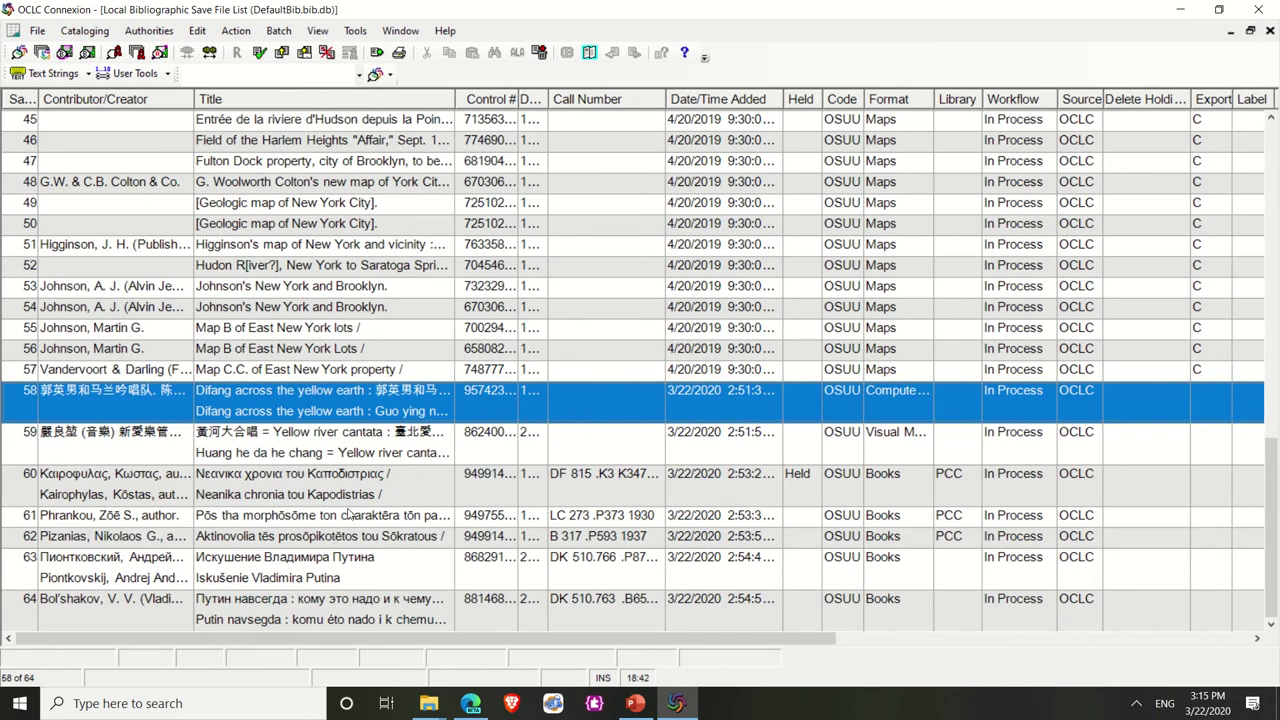
pyautogui.click(356, 494)
pyautogui.doubleClick(356, 494)
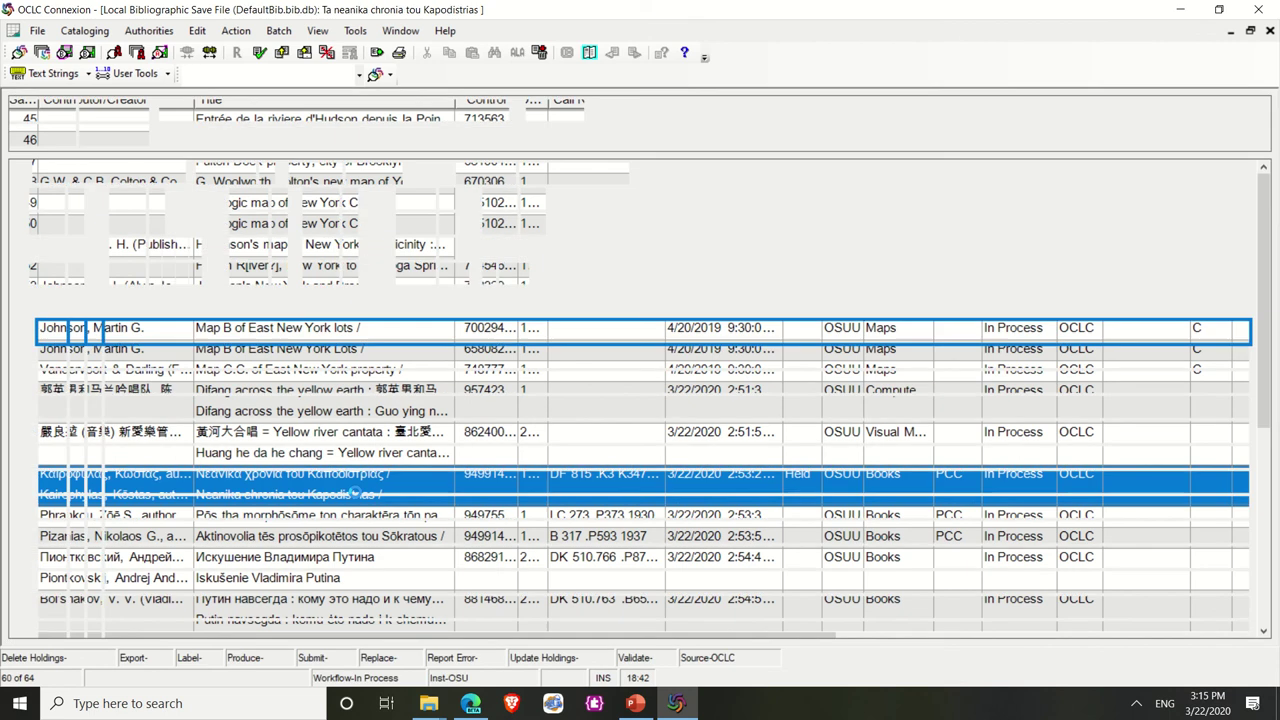
pyautogui.scroll(-10, 356, 492)
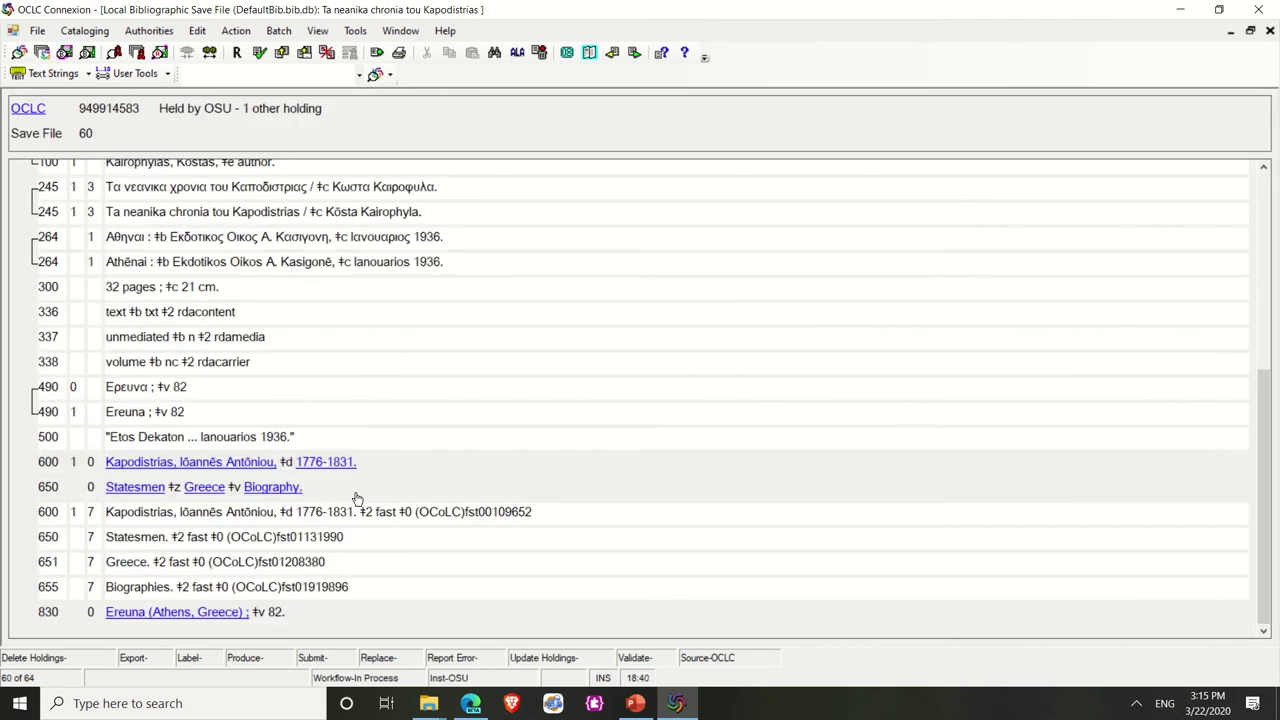
pyautogui.click(1270, 31)
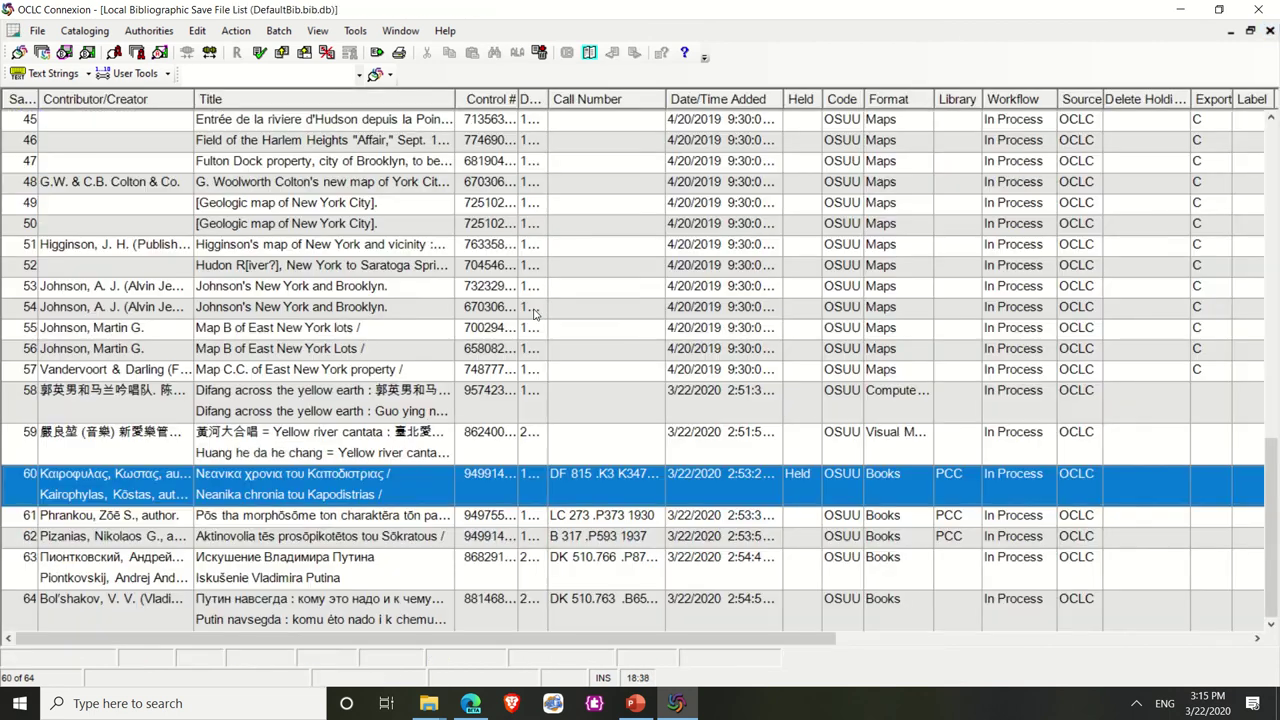
# - View the Russian record "Putin navsegda" to check its Cyrillic characters, and close it along with the save file list
pyautogui.click(342, 620)
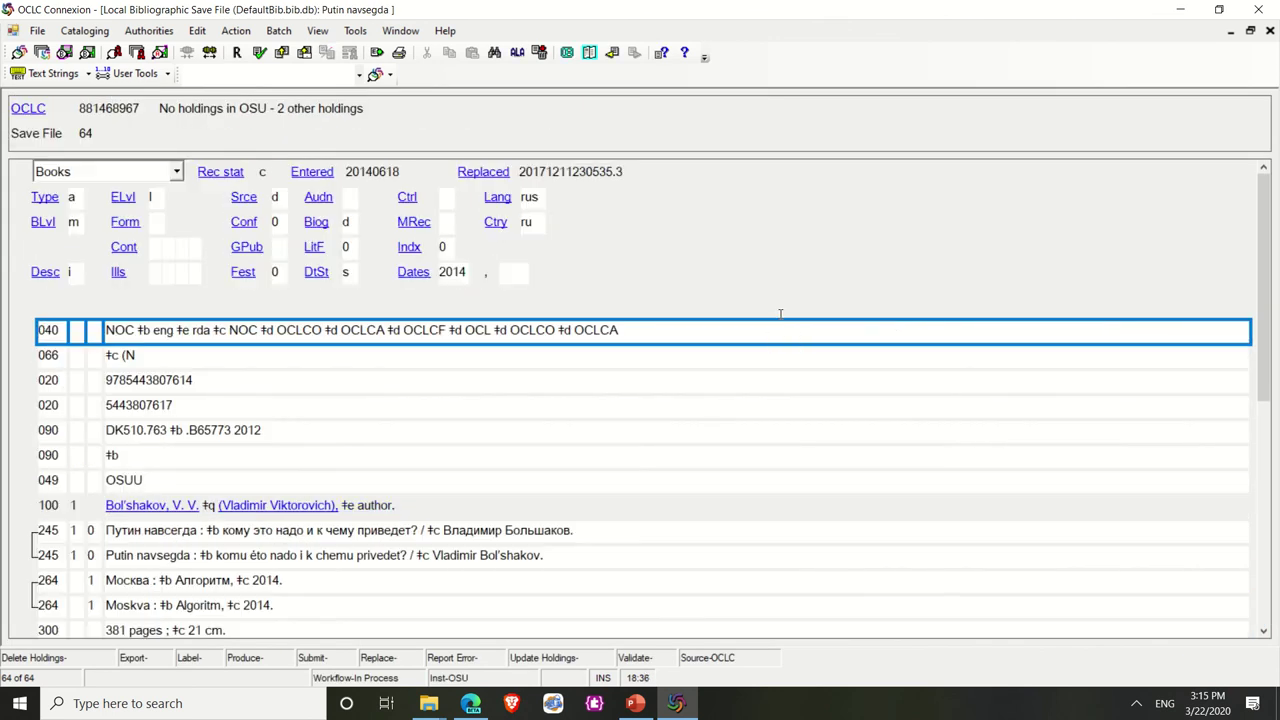
pyautogui.click(1269, 31)
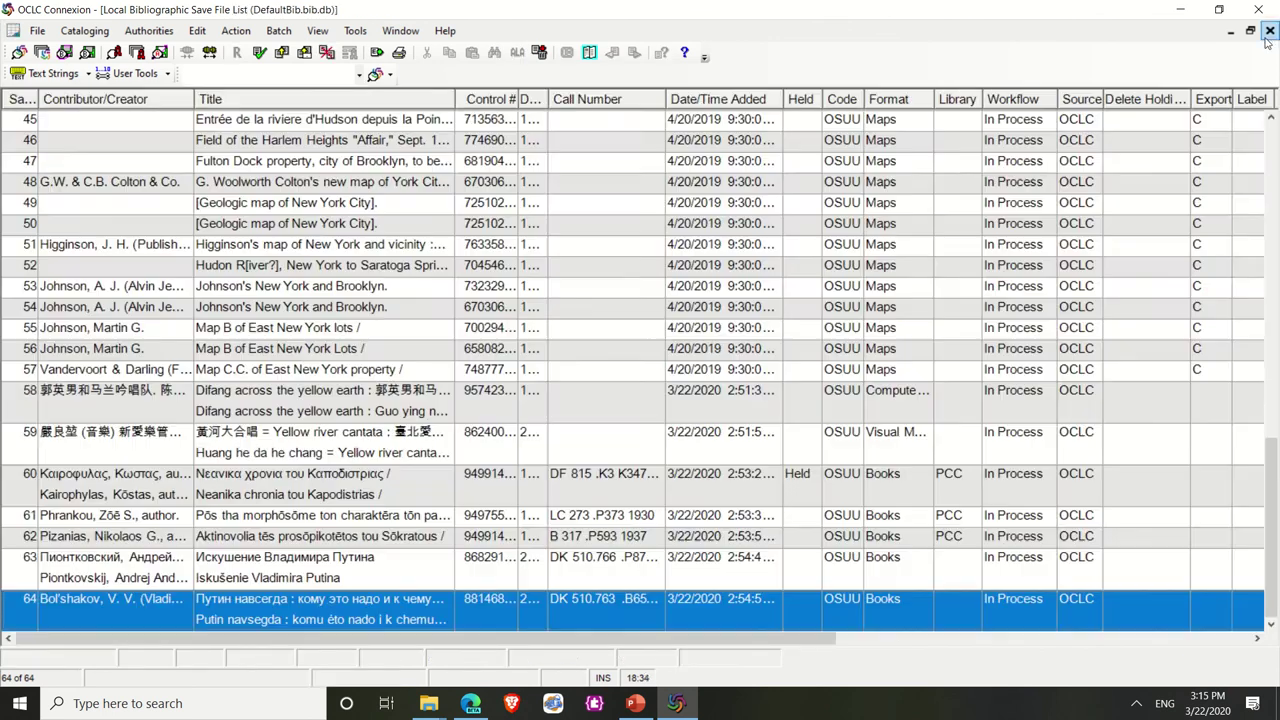
pyautogui.click(1269, 31)
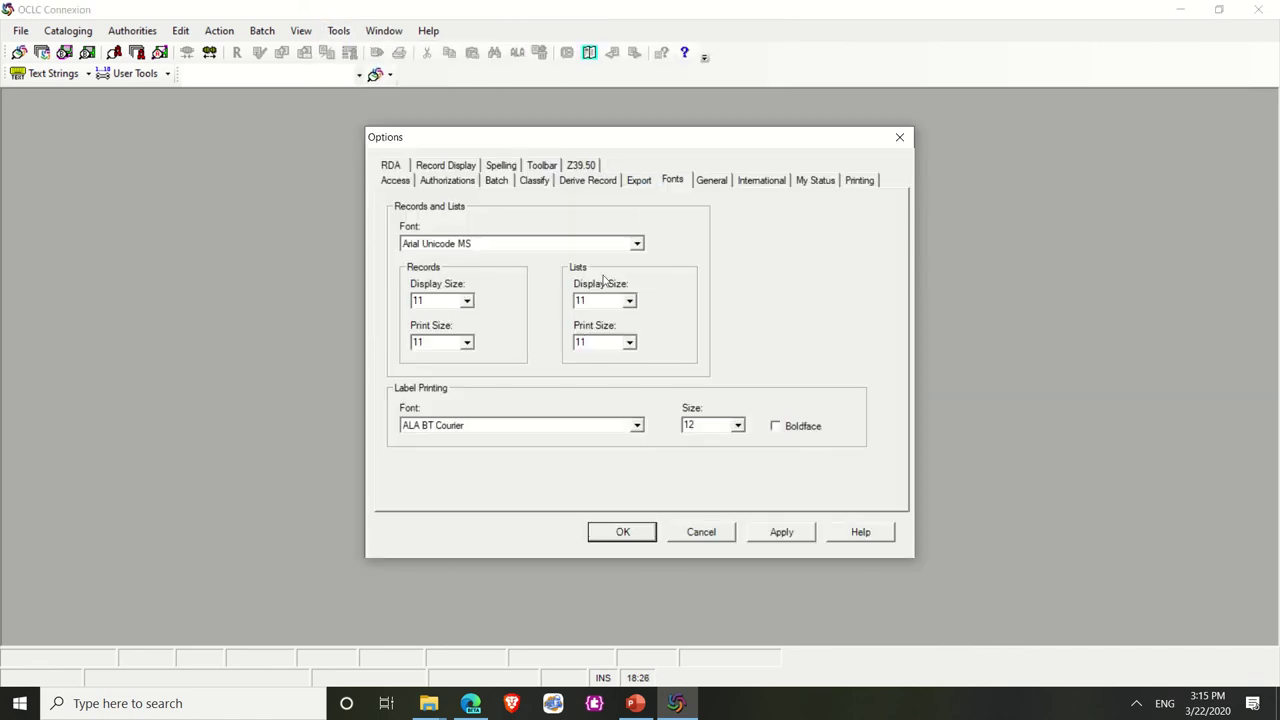
# - Check the available fonts for records and lists for the Noto fonts, and leave the options without saving
pyautogui.click(636, 246)
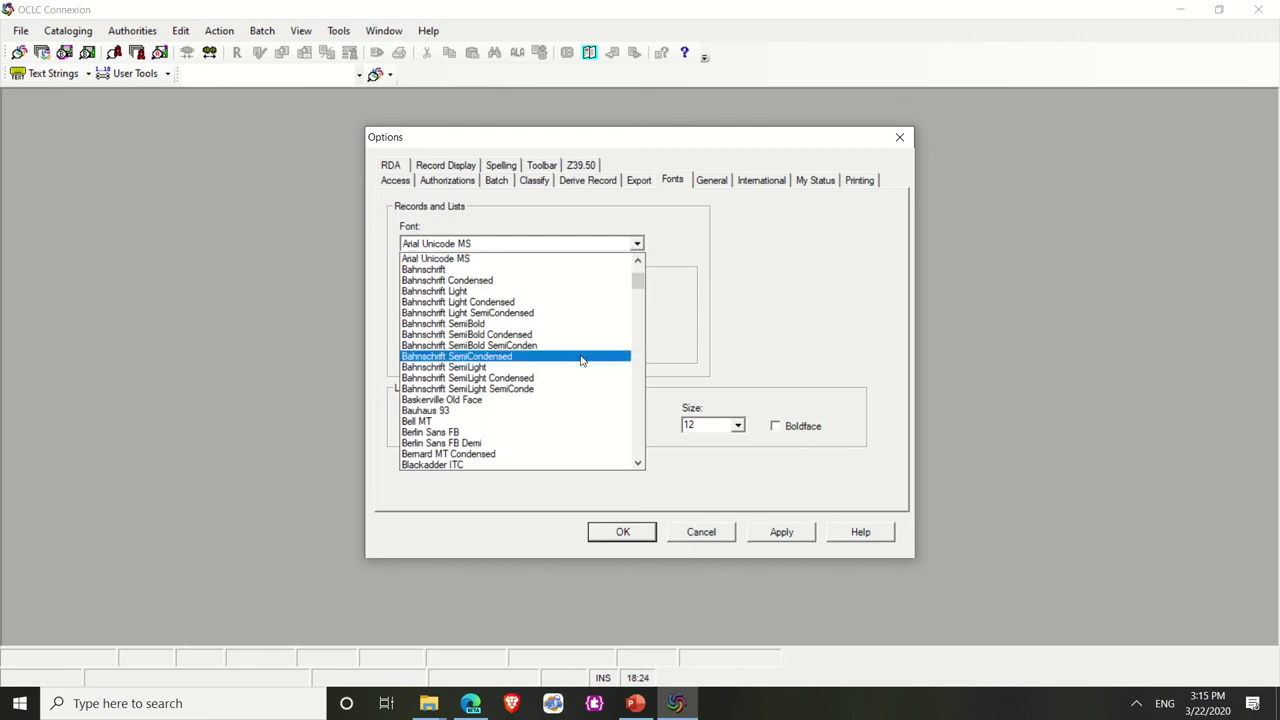
pyautogui.press('n')
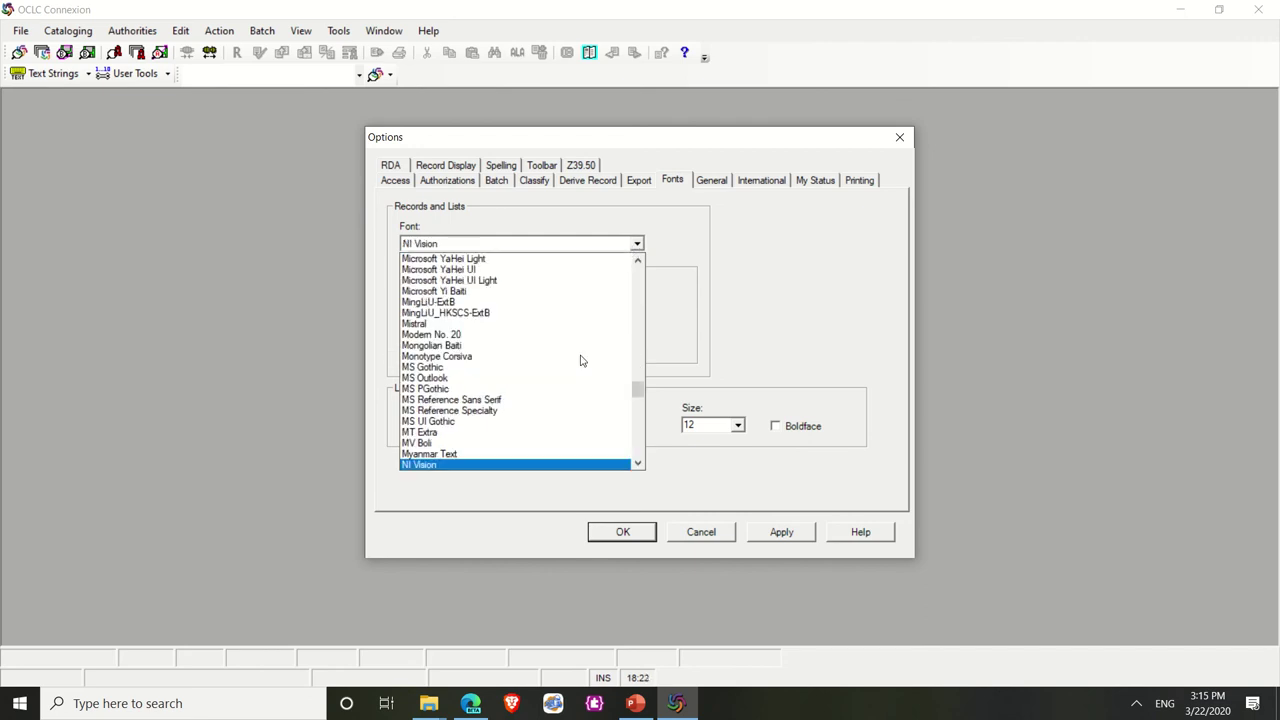
pyautogui.press('o')
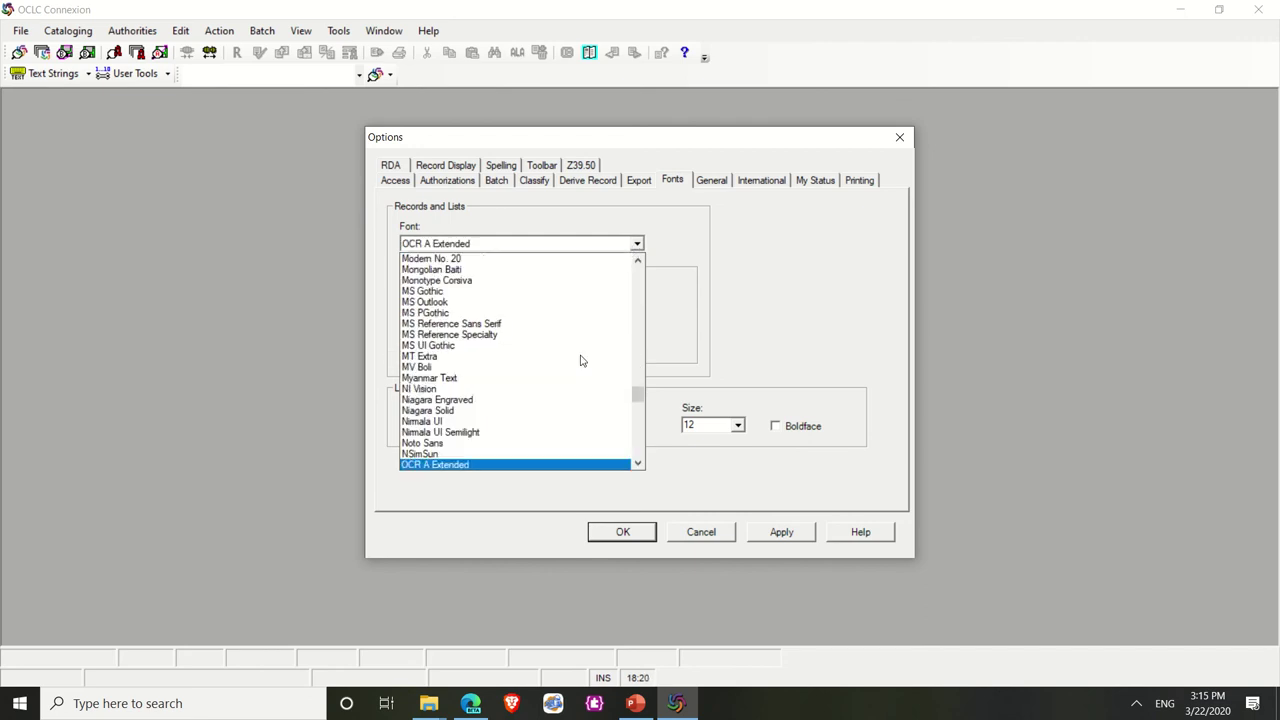
pyautogui.press('n')
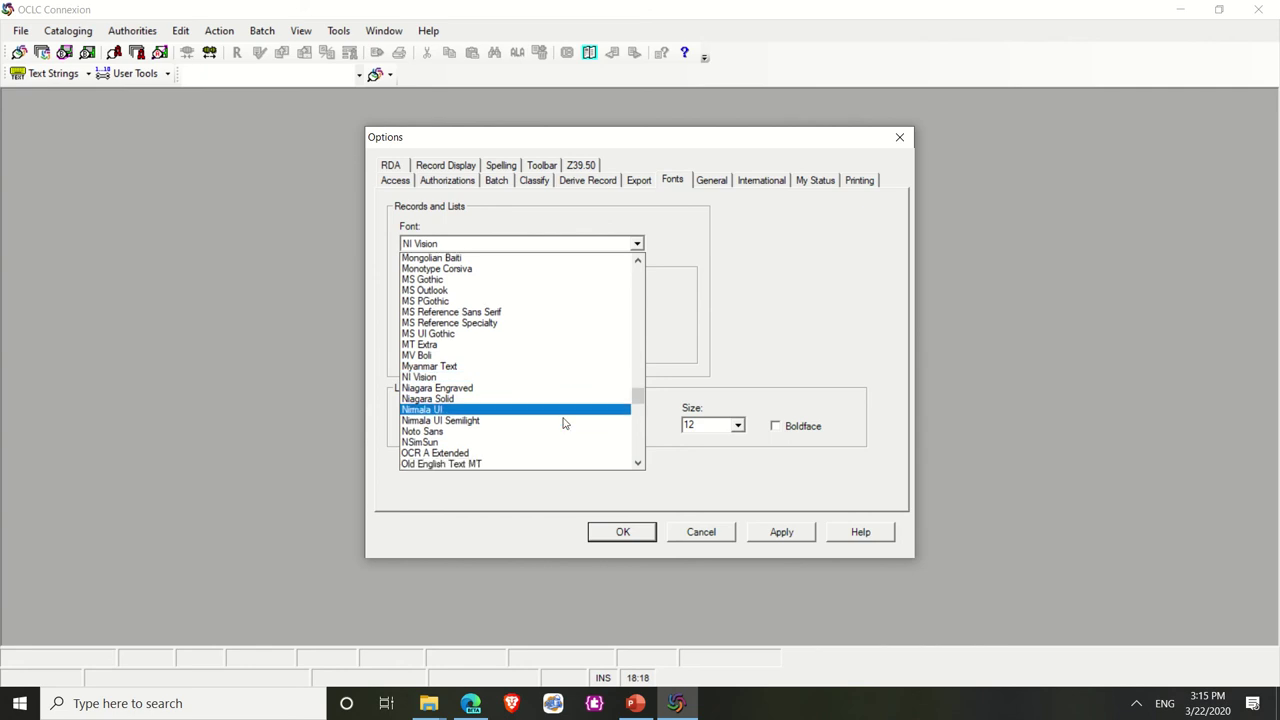
pyautogui.scroll(-4, 563, 421)
pyautogui.scroll(3, 563, 421)
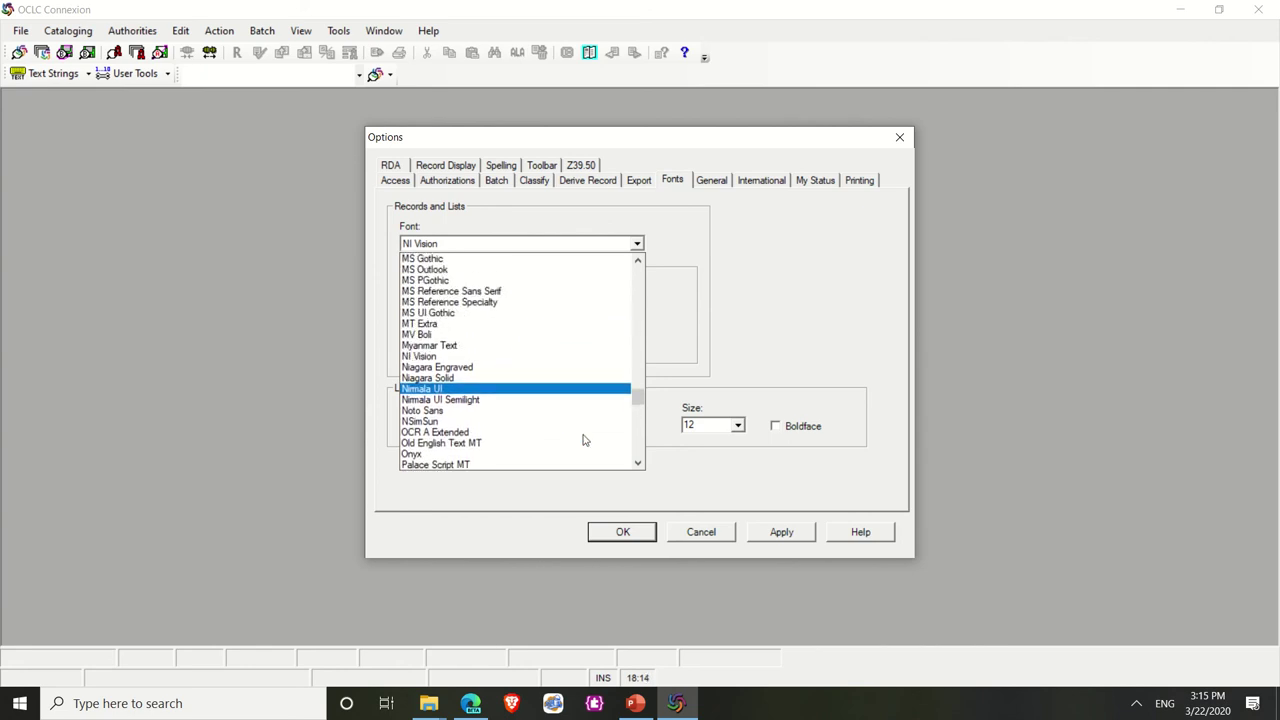
pyautogui.click(701, 540)
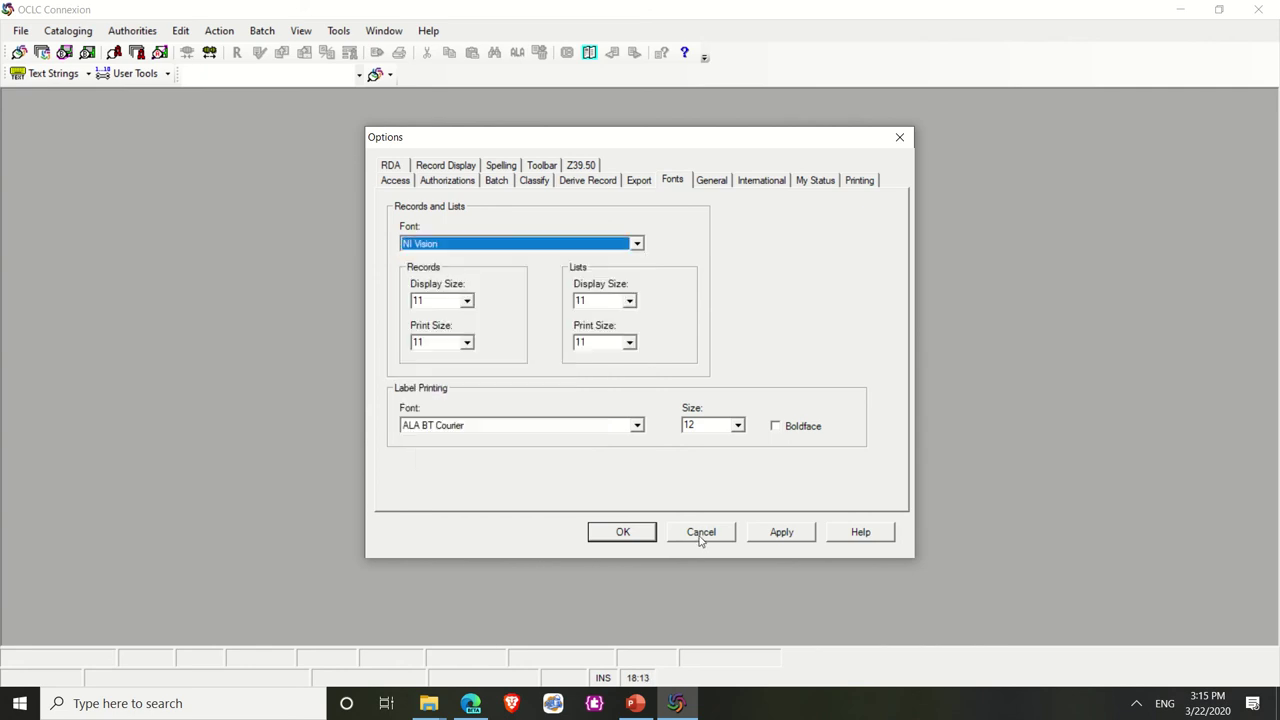
pyautogui.click(898, 131)
# - Log off and exit OCLC Connexion, and relaunch OCLC Connexion Client 2.63
pyautogui.click(1261, 8)
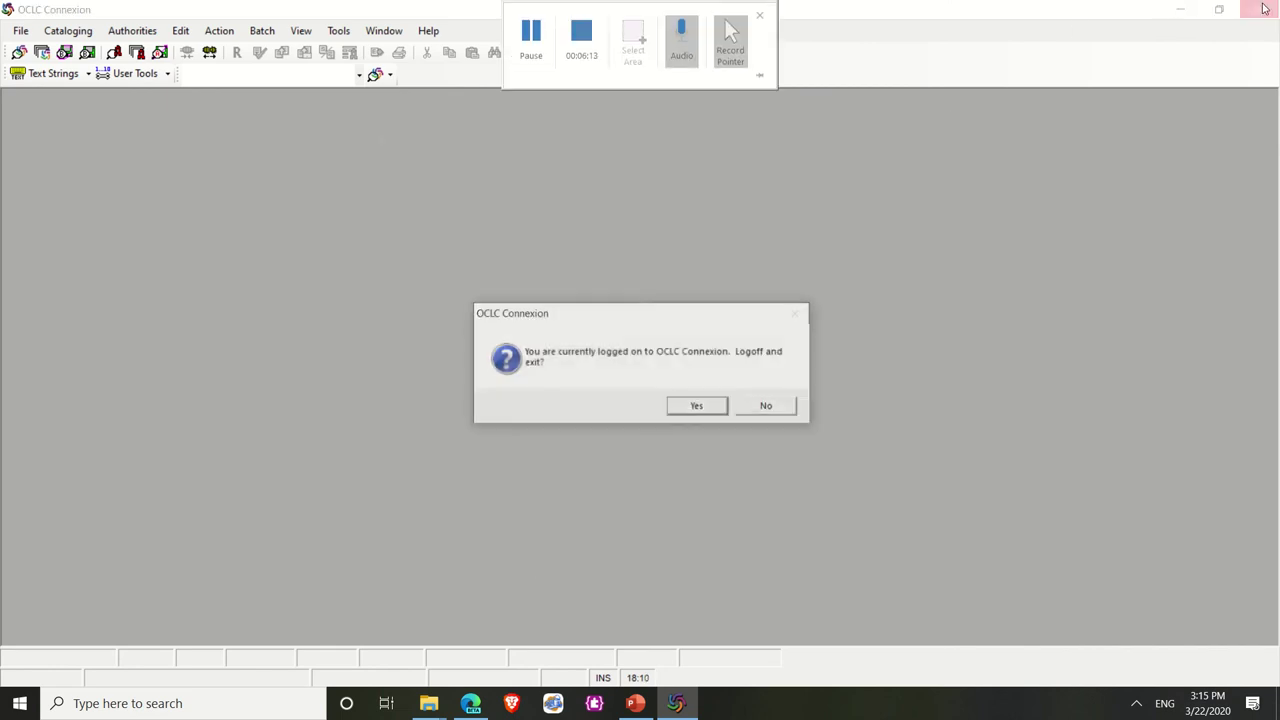
pyautogui.click(699, 407)
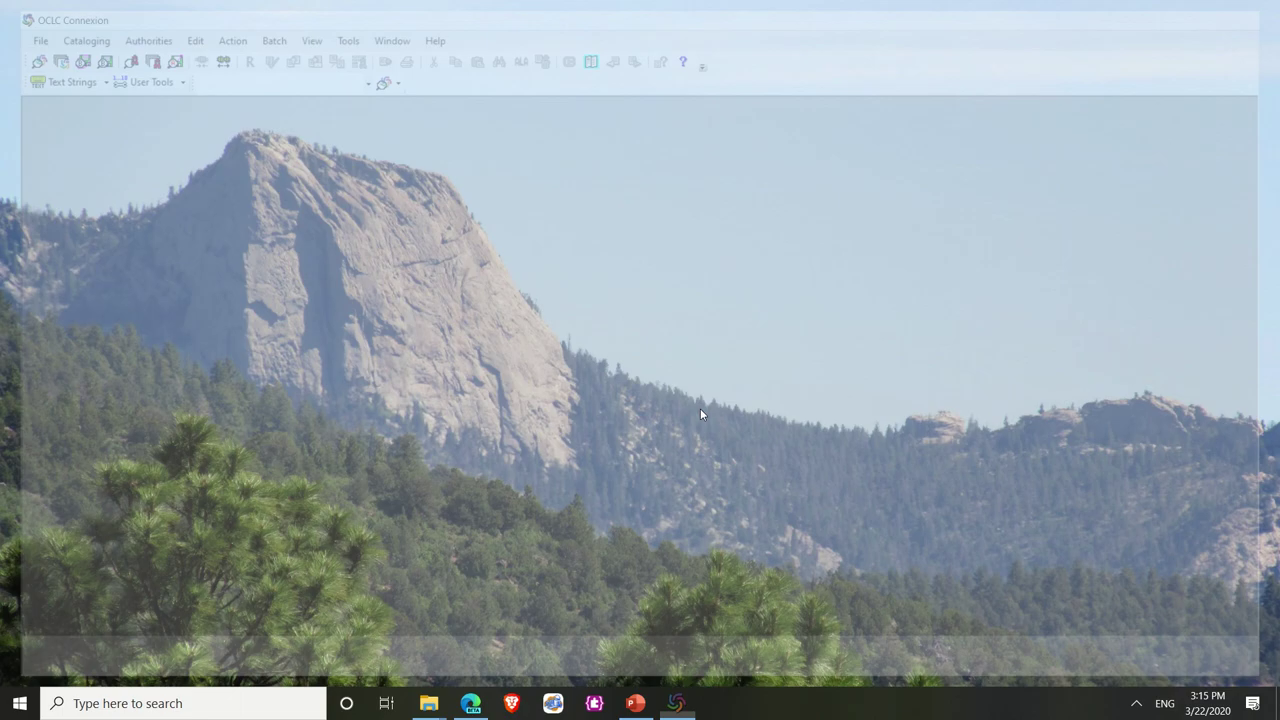
pyautogui.click(150, 703)
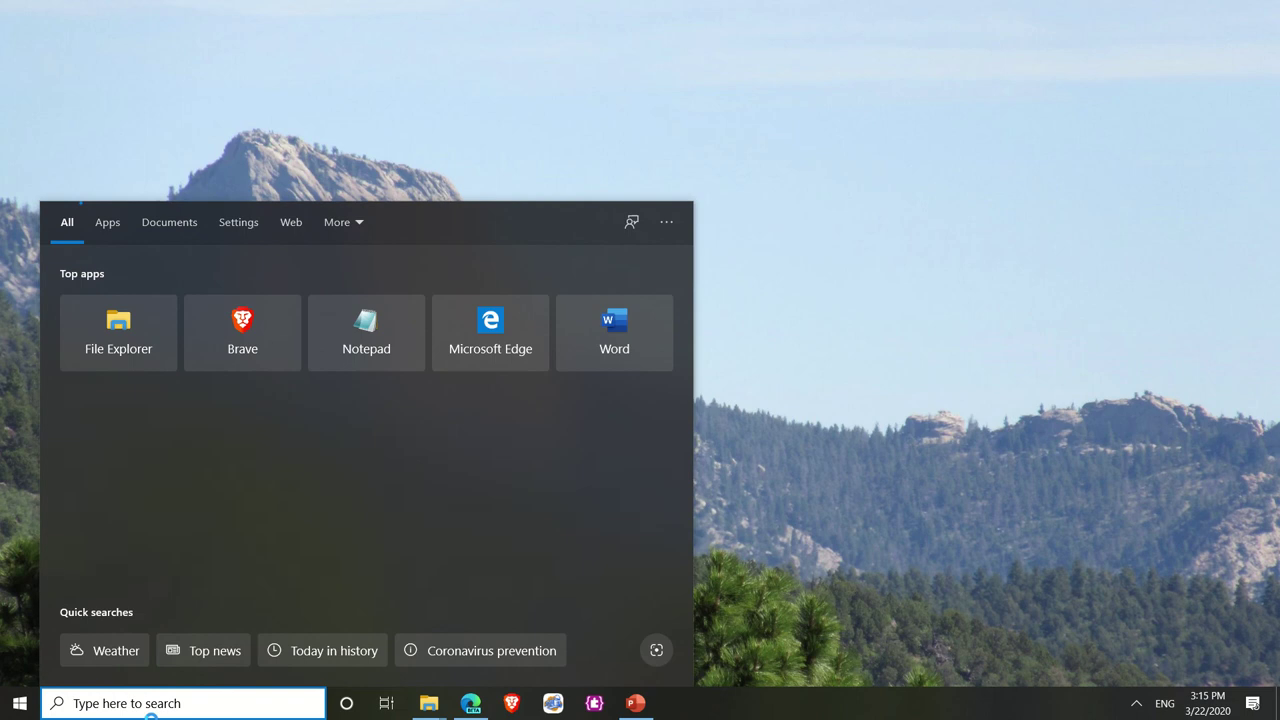
pyautogui.write('conn')
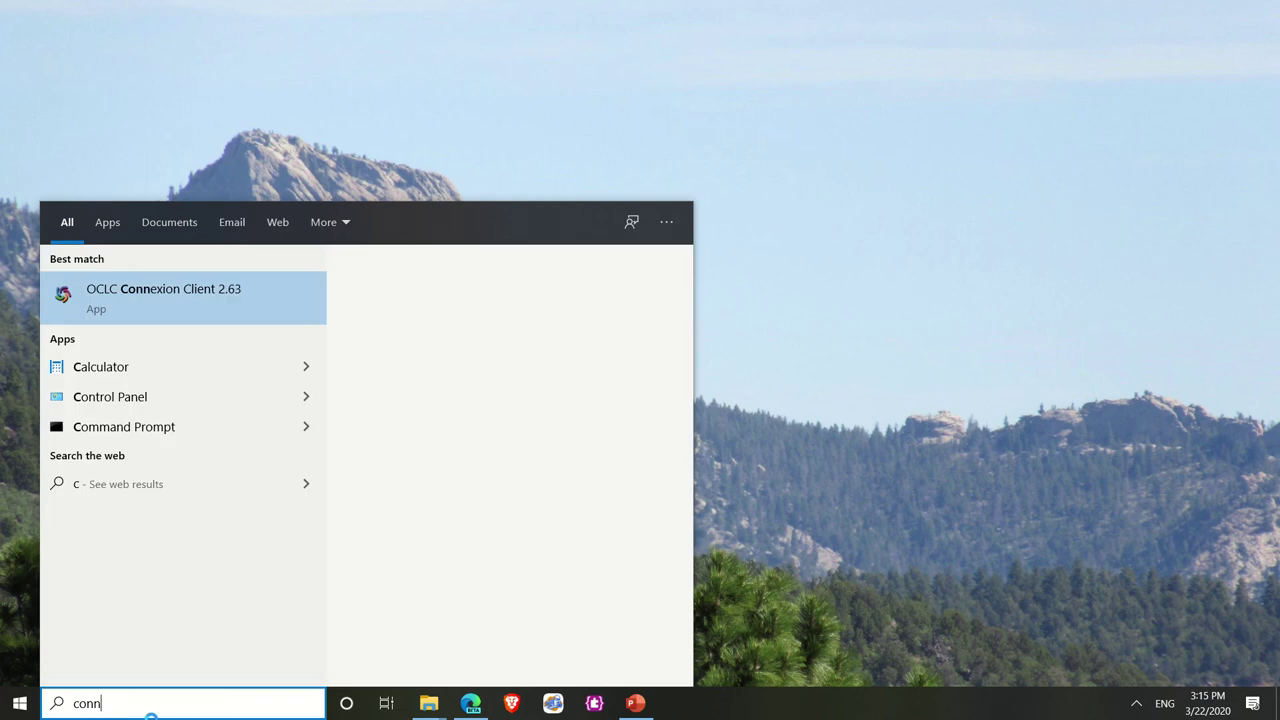
pyautogui.press('Return')
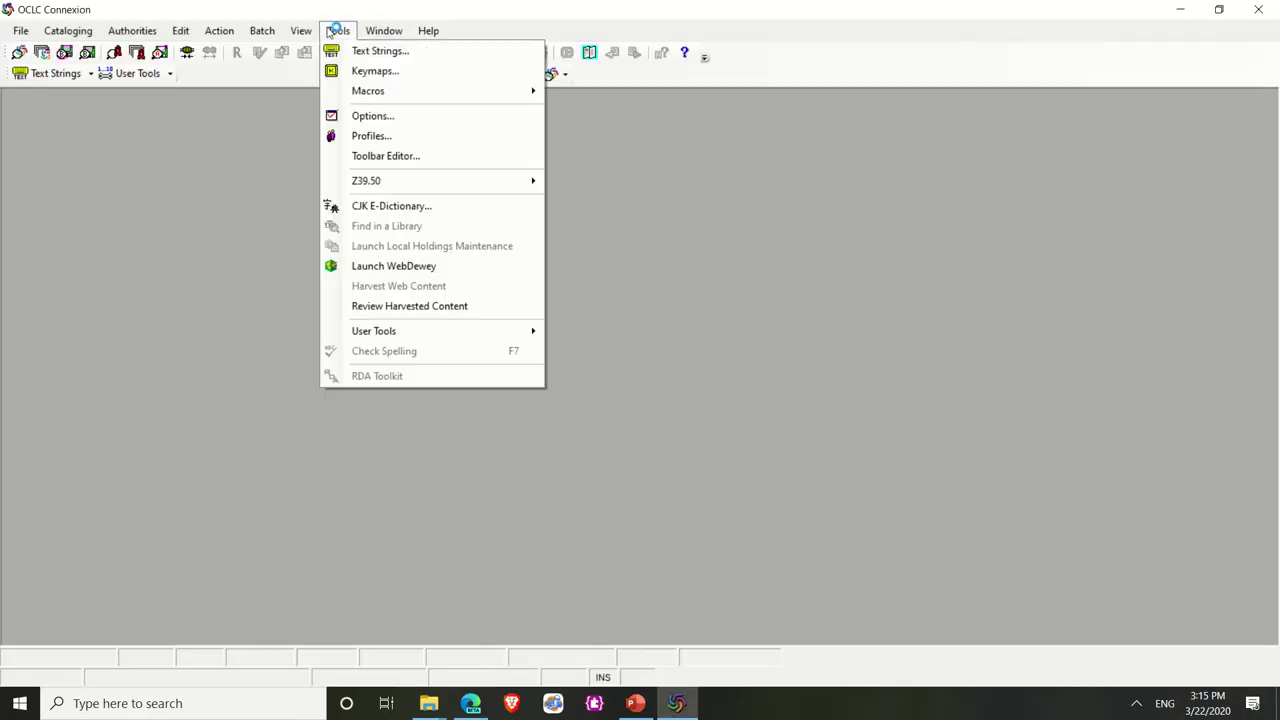
# - In the Fonts options, set the font for records and lists to Noto Sans and apply the change
pyautogui.click(365, 117)
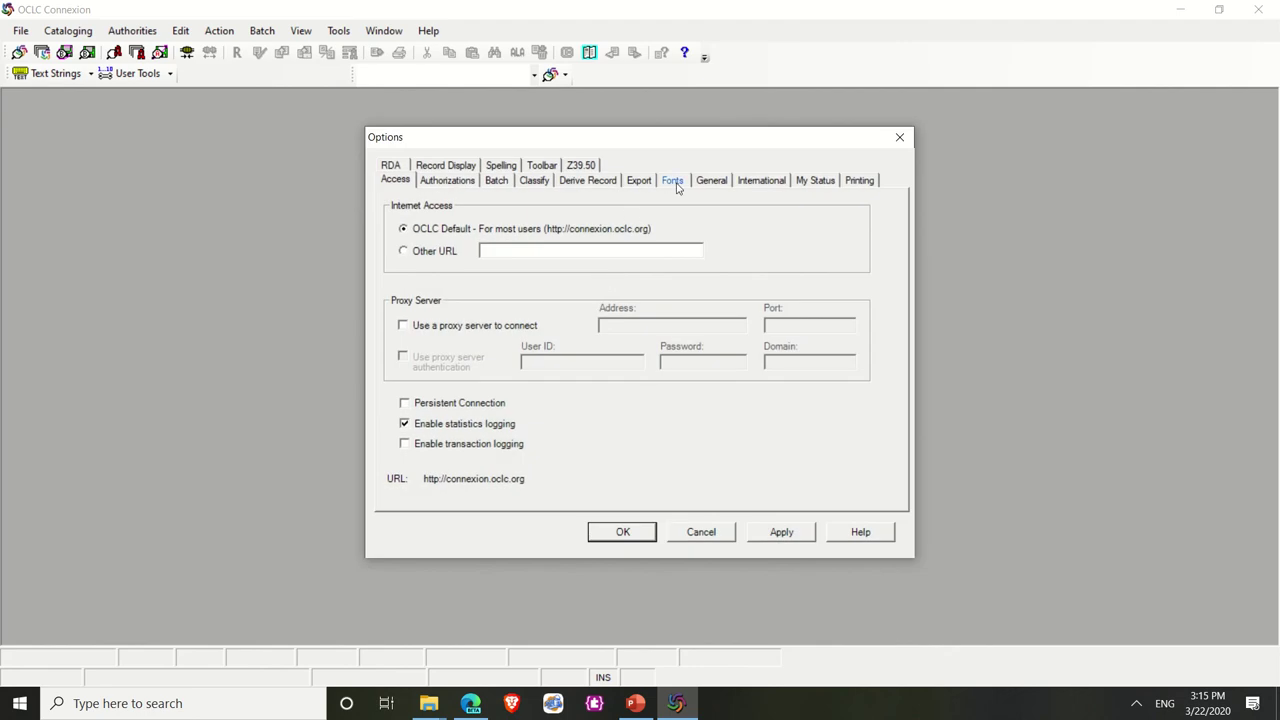
pyautogui.click(674, 182)
pyautogui.click(511, 248)
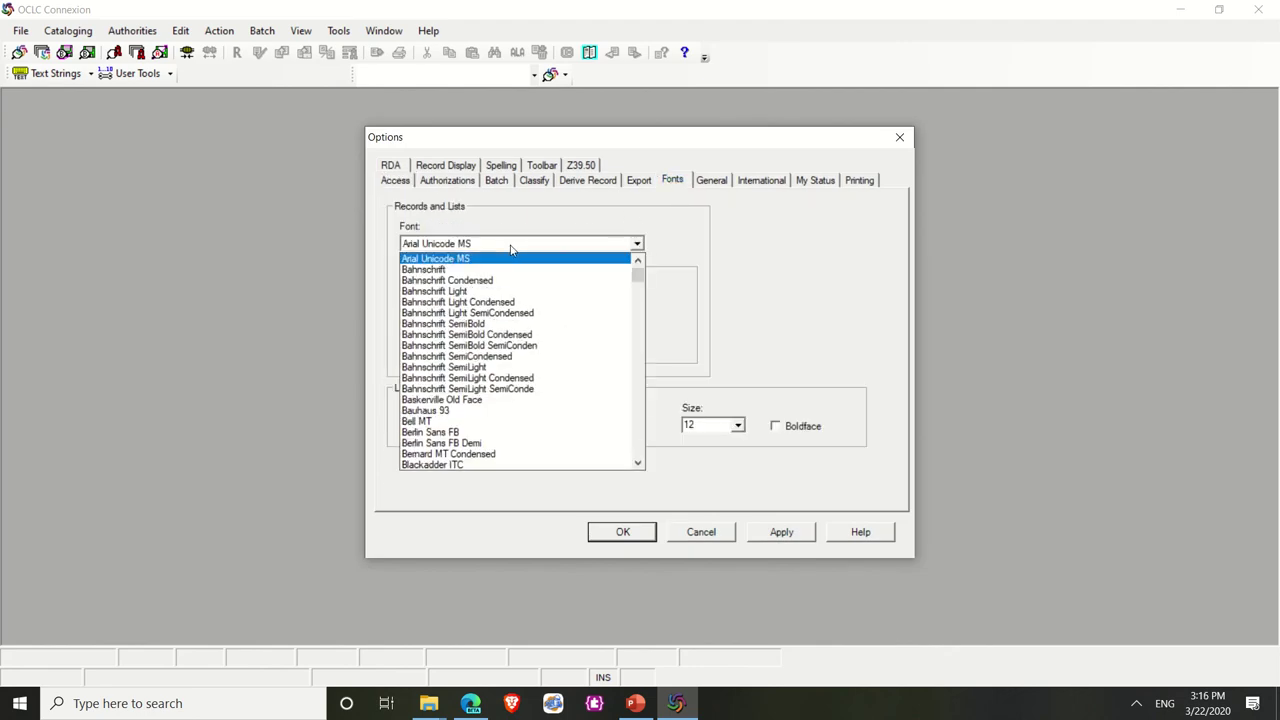
pyautogui.press('n')
pyautogui.scroll(-4, 551, 371)
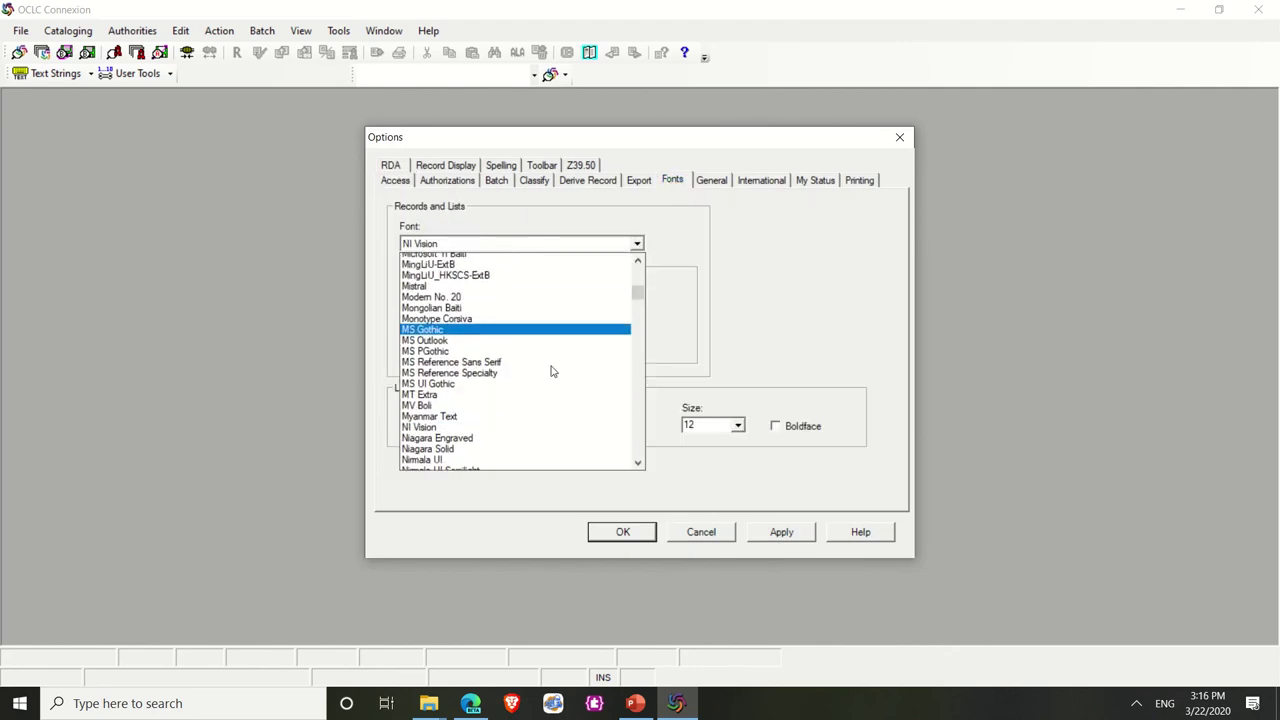
pyautogui.scroll(-1, 551, 371)
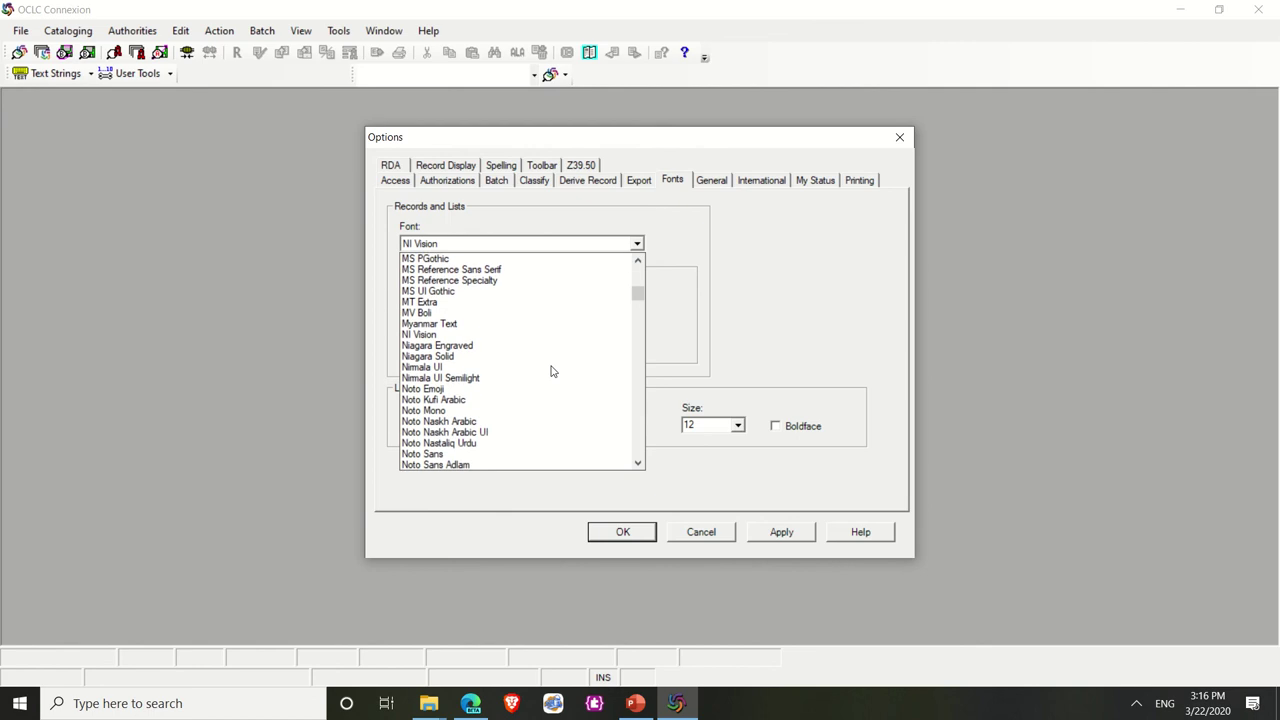
pyautogui.click(478, 454)
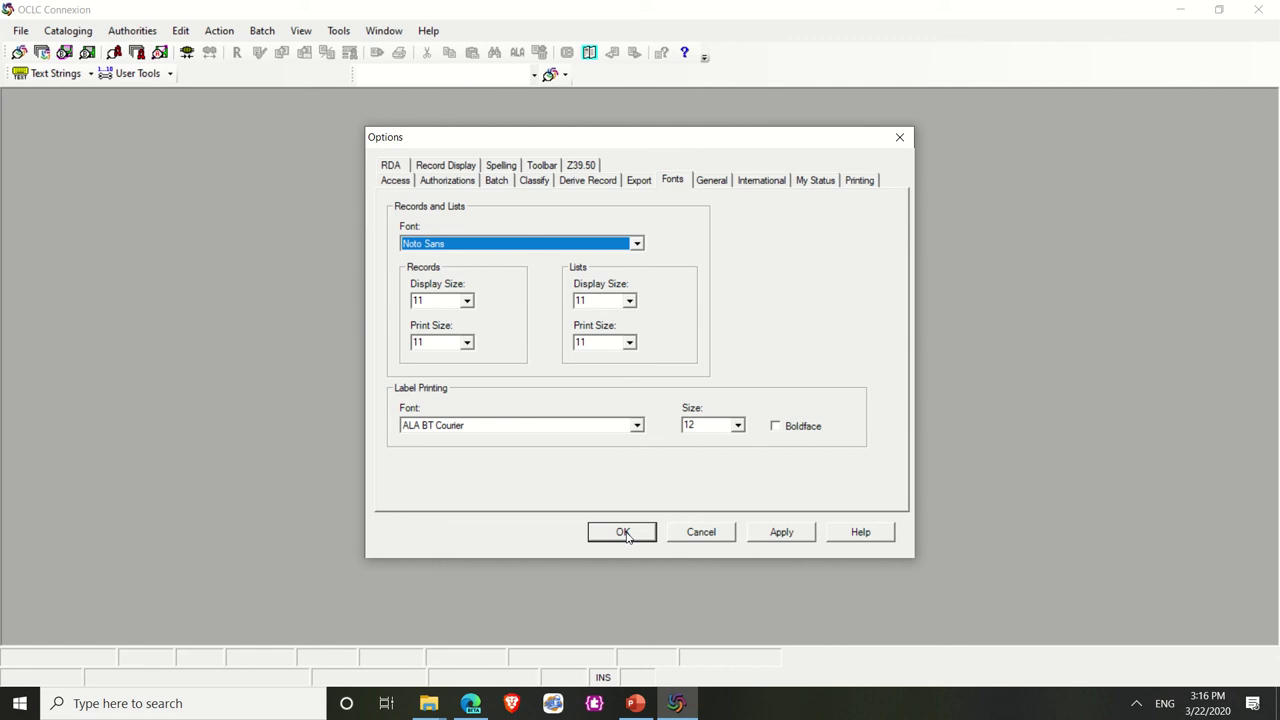
pyautogui.click(774, 537)
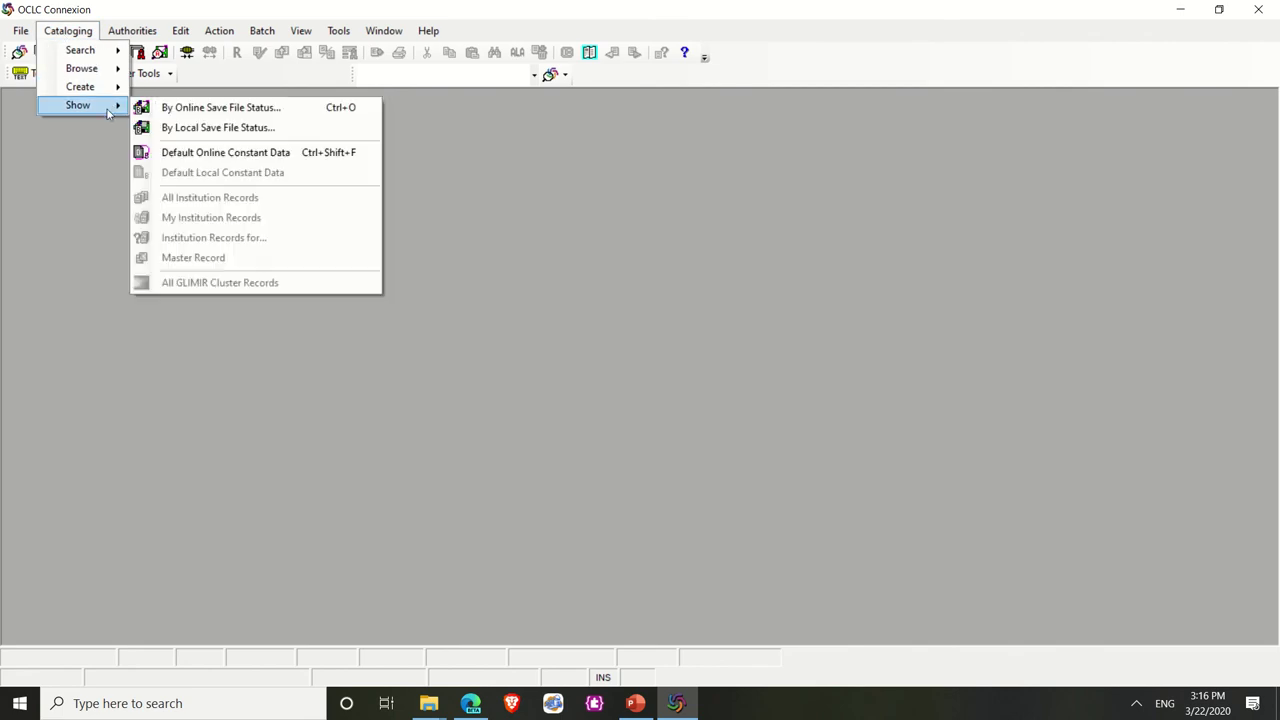
# - List all records in the local bibliographic save file by searching it without any criteria
pyautogui.moveTo(110, 50)
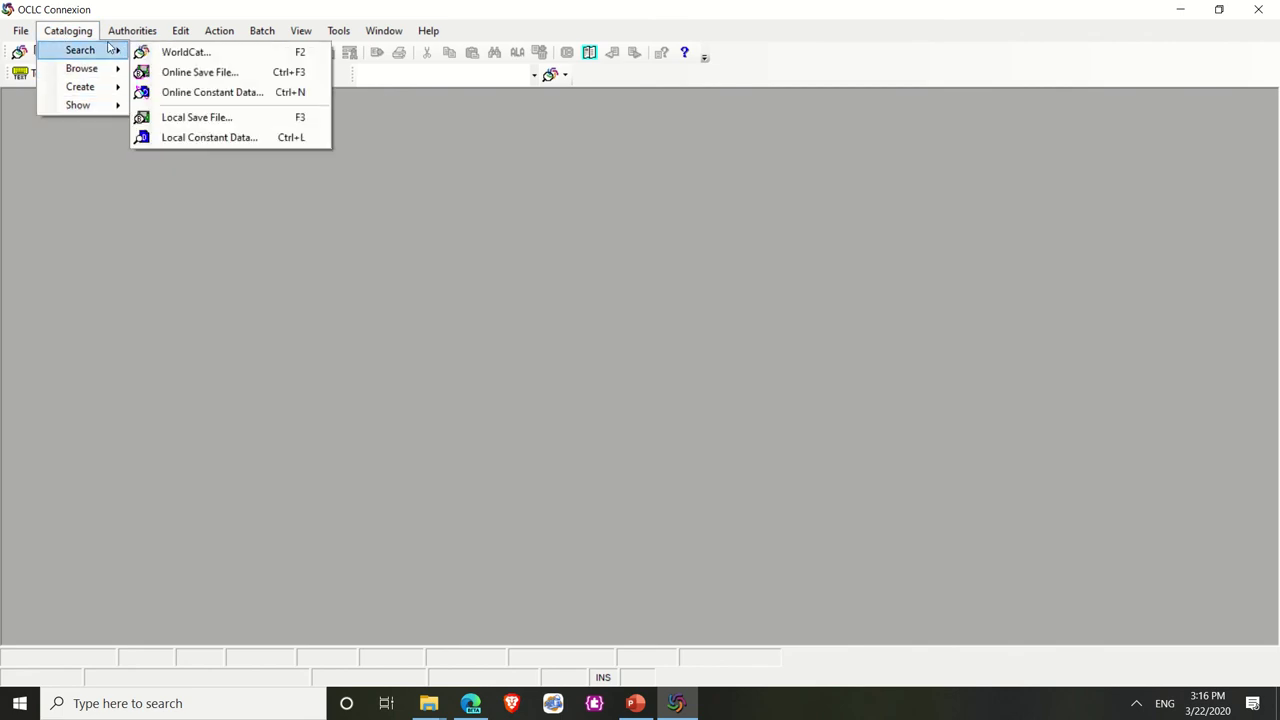
pyautogui.click(185, 118)
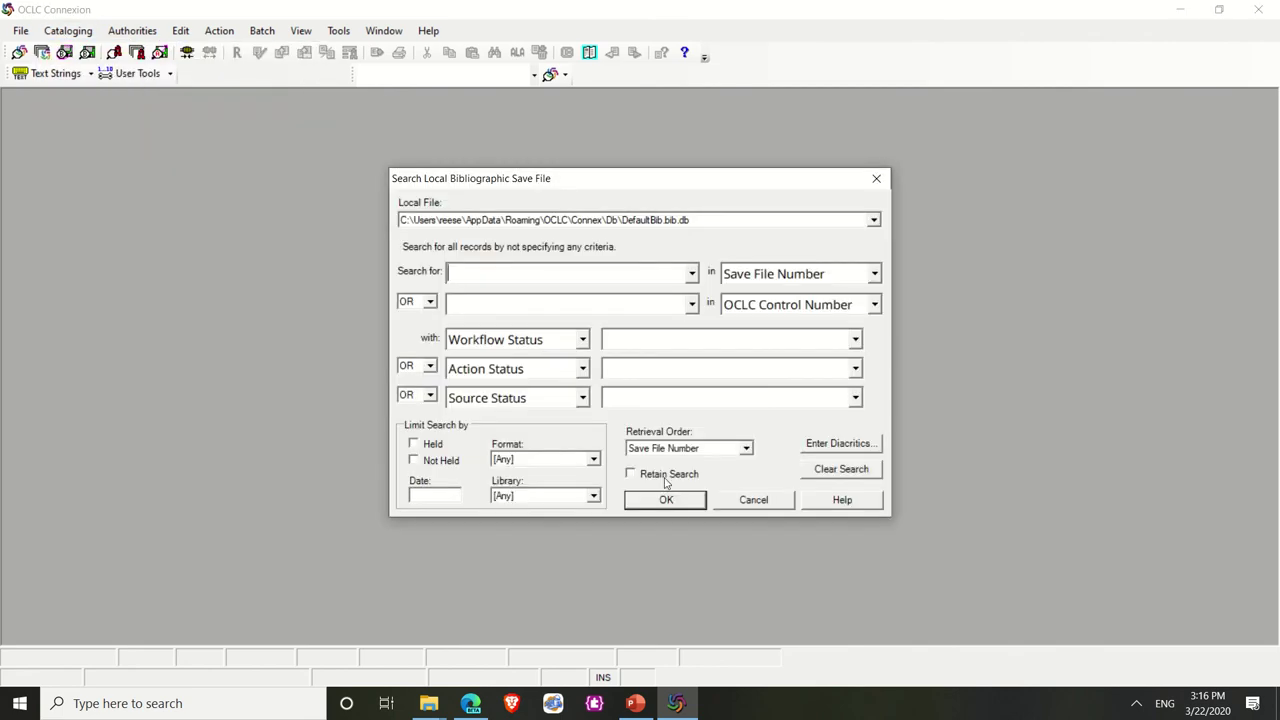
pyautogui.click(666, 500)
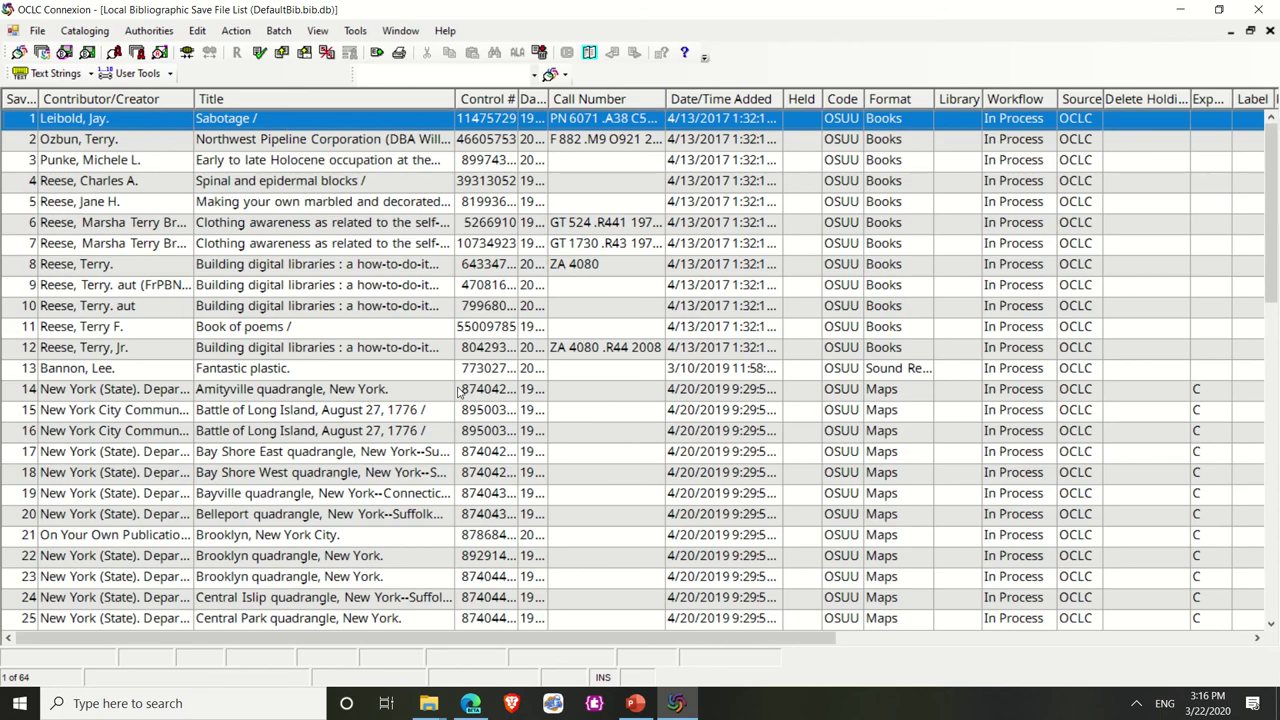
pyautogui.scroll(-7, 459, 393)
pyautogui.scroll(-8, 459, 393)
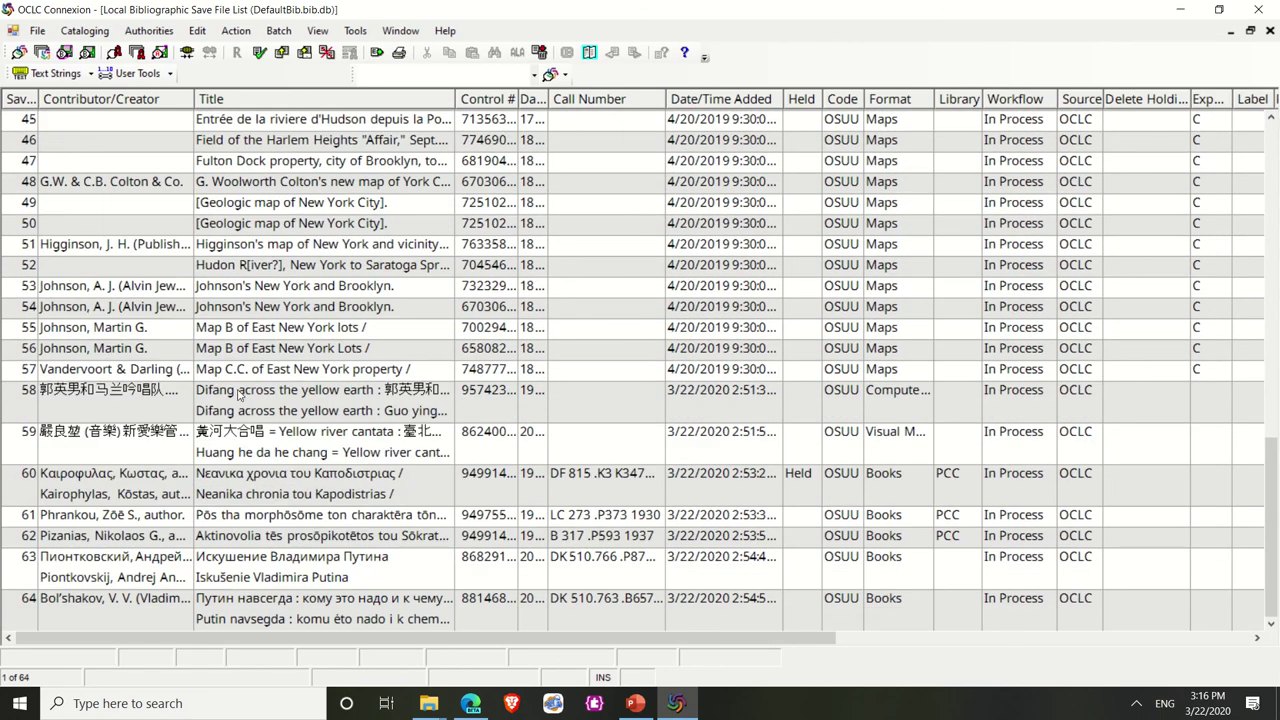
# - View the Chinese record "Difang across the yellow earth" to check its characters in Noto Sans, and close it
pyautogui.click(341, 416)
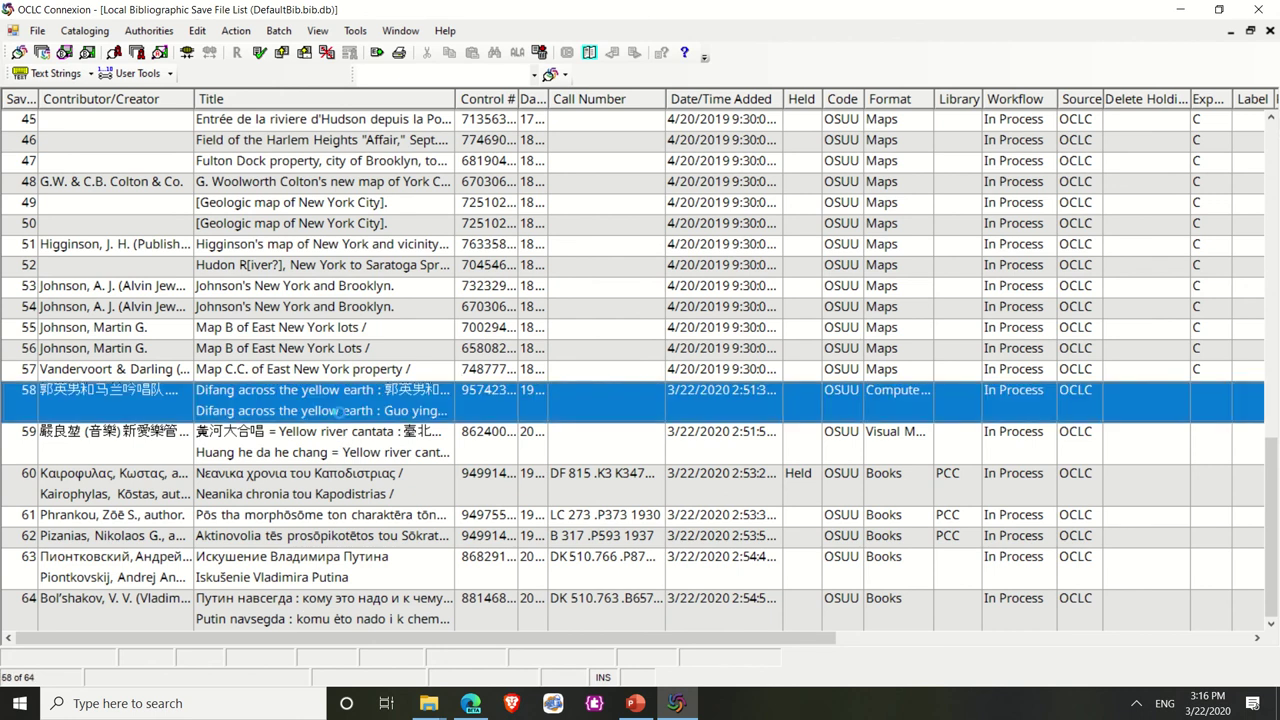
pyautogui.doubleClick(341, 411)
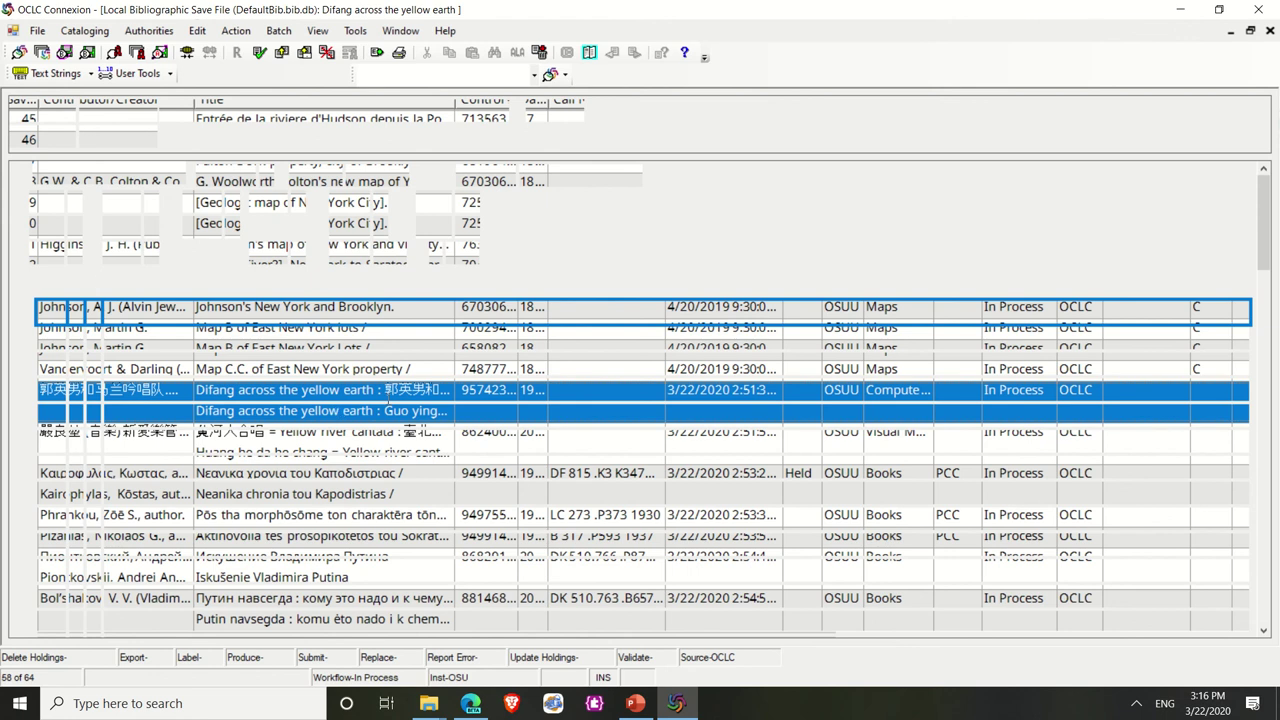
pyautogui.scroll(-10, 714, 500)
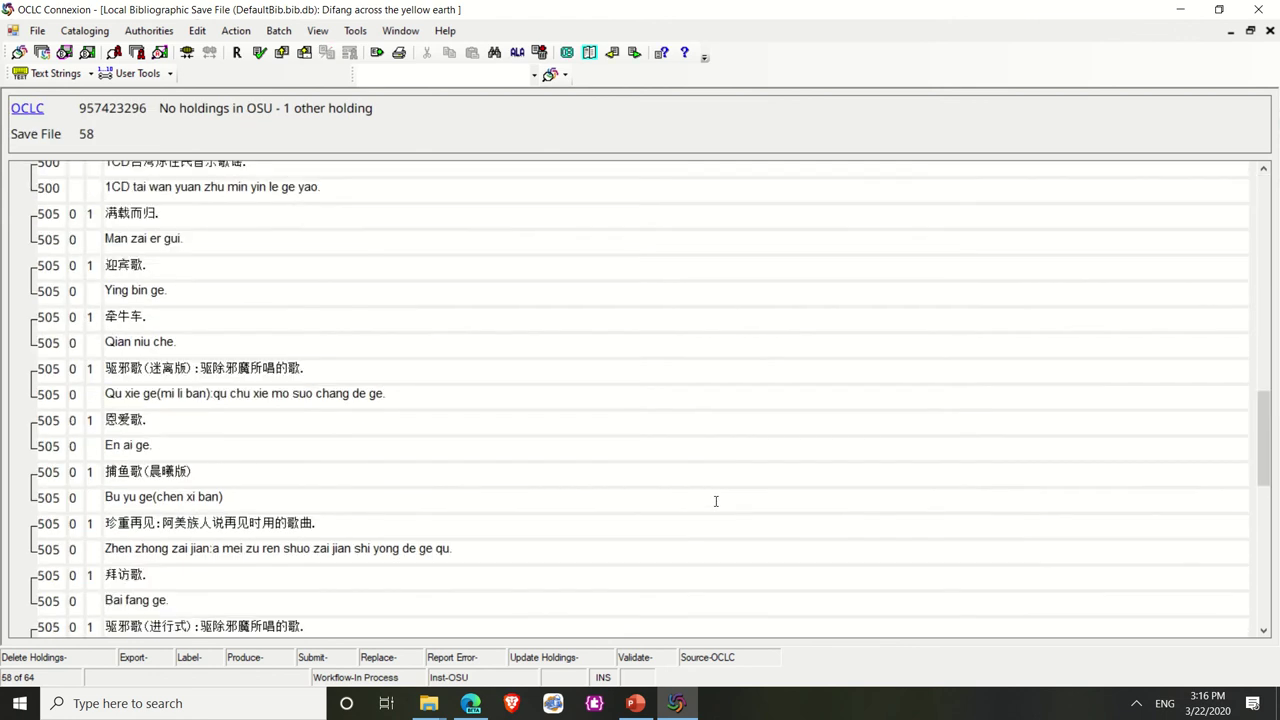
pyautogui.scroll(5, 716, 501)
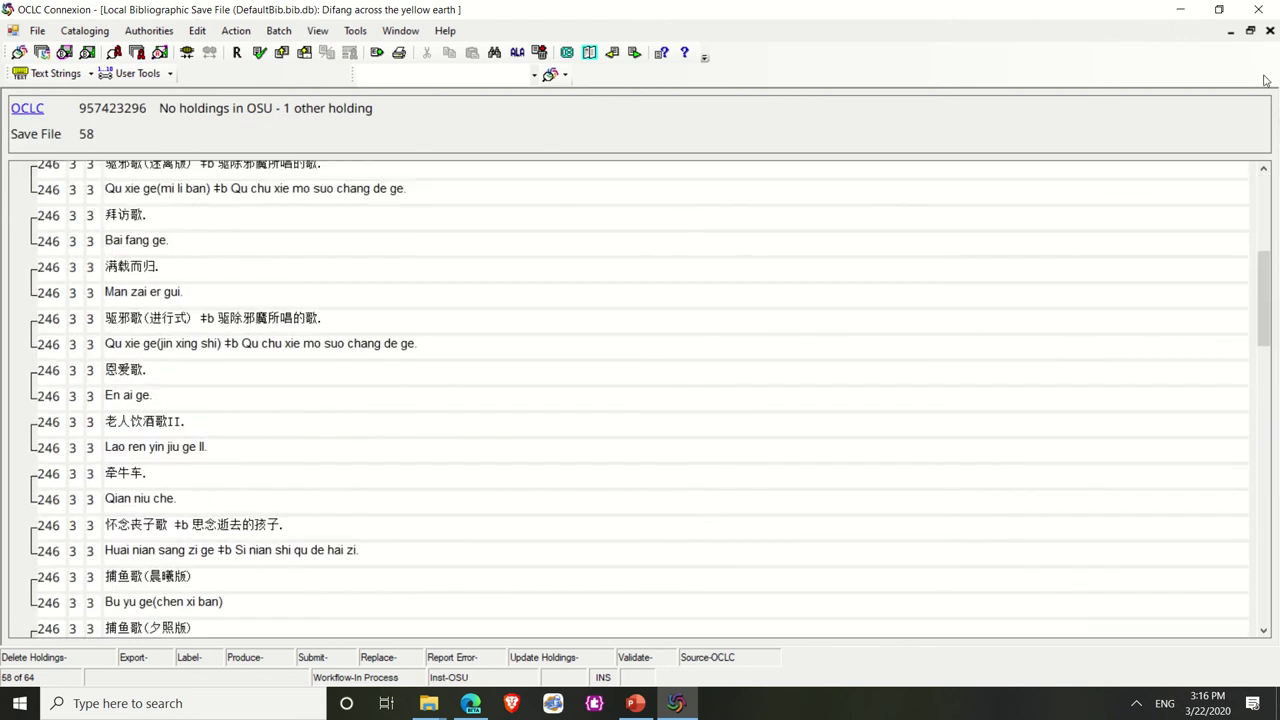
pyautogui.click(1268, 36)
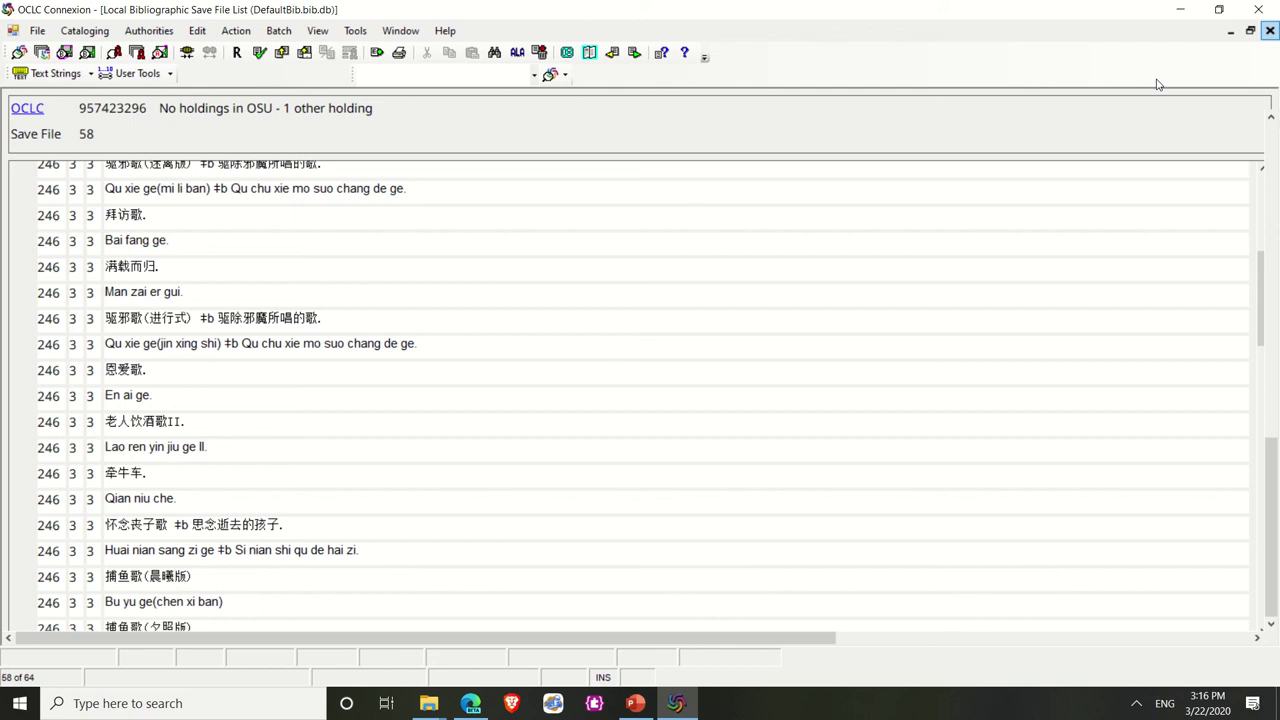
# - View the romanized Greek record "Pos tha morphosome ton charaktera ton paidion mas" to check its diacritics in Noto Sans
pyautogui.doubleClick(310, 517)
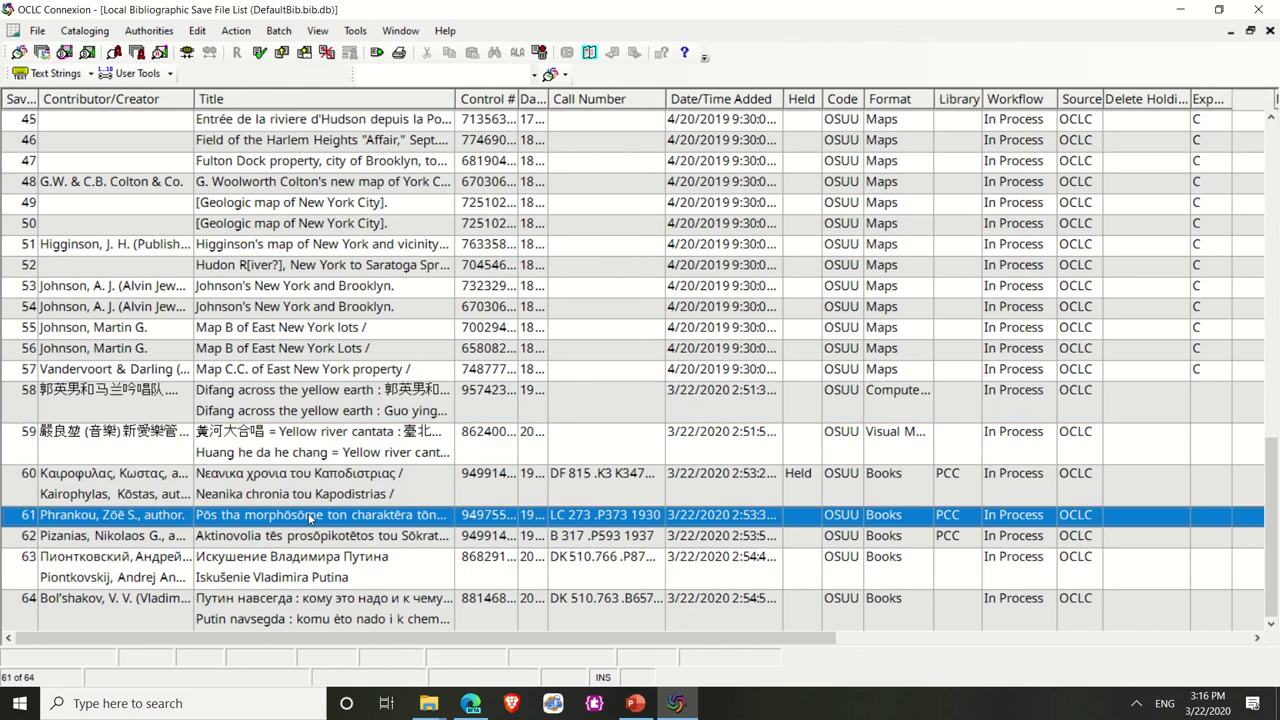
pyautogui.scroll(-3, 479, 455)
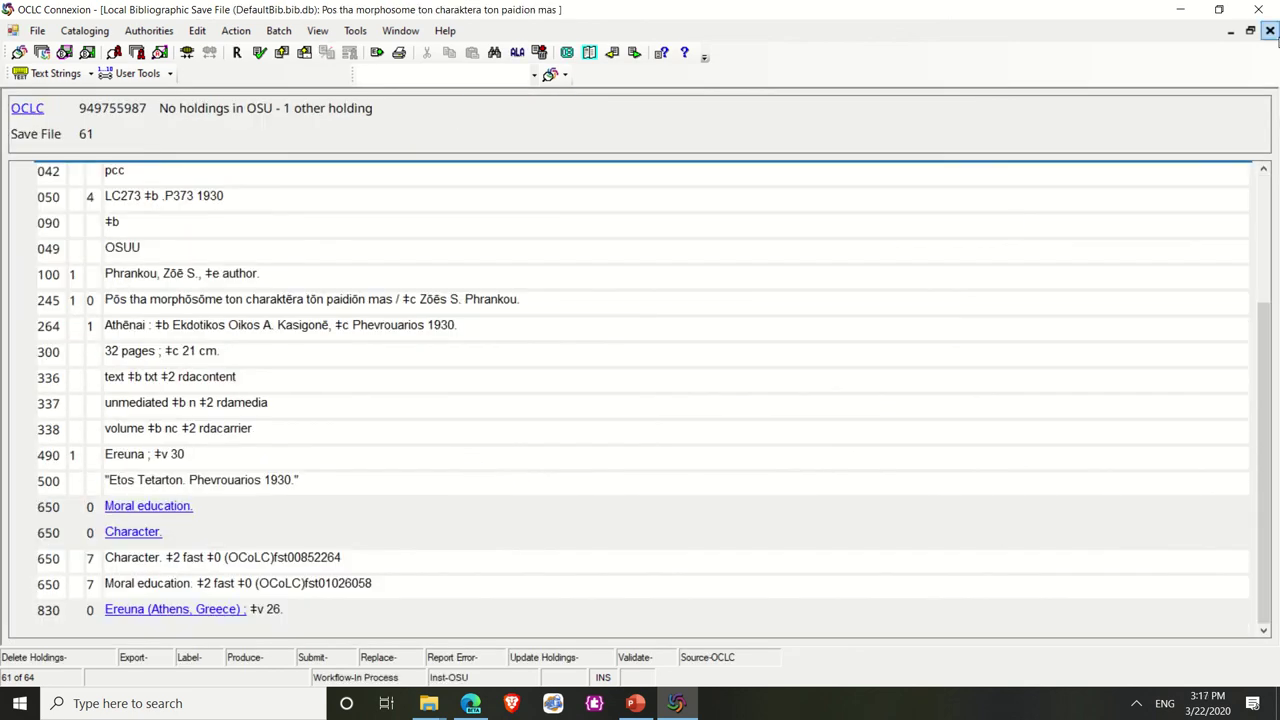
# - Return to the save file list, view the Greek-script record "Ta neanika chronia tou Kapodistrias" to check its characters in Noto Sans, and close it
pyautogui.click(1269, 31)
pyautogui.click(325, 500)
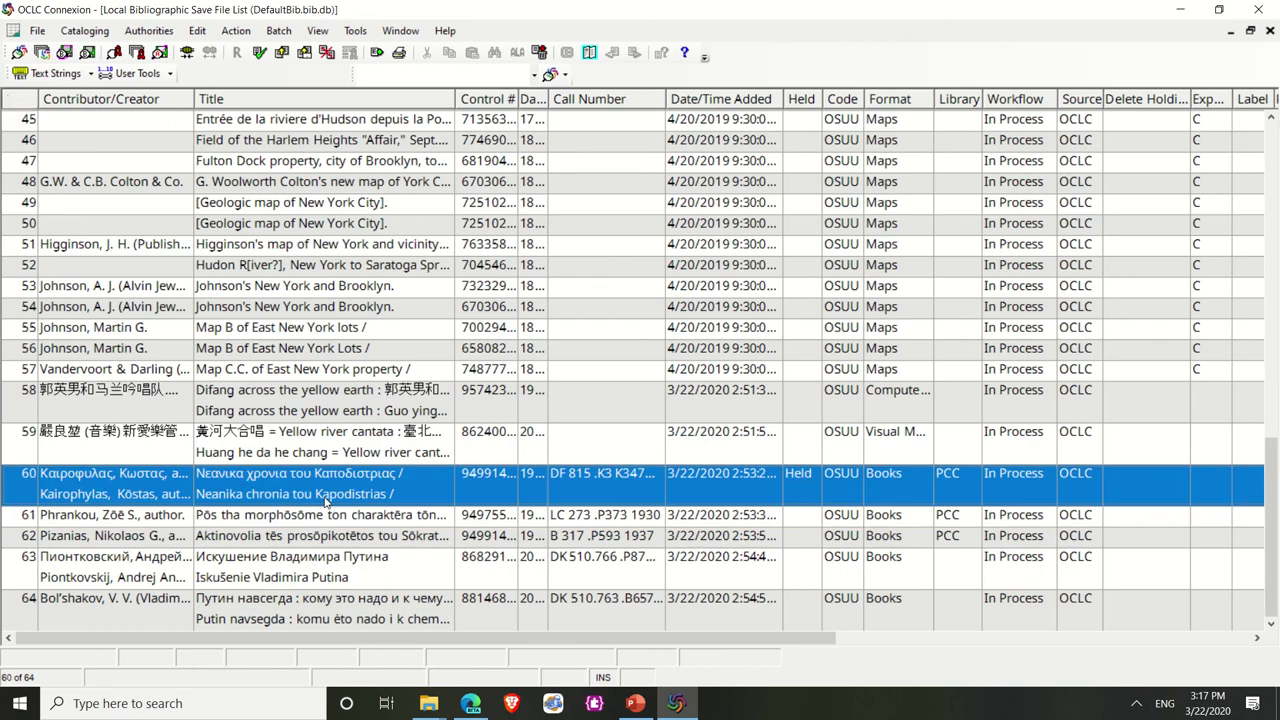
pyautogui.doubleClick(325, 500)
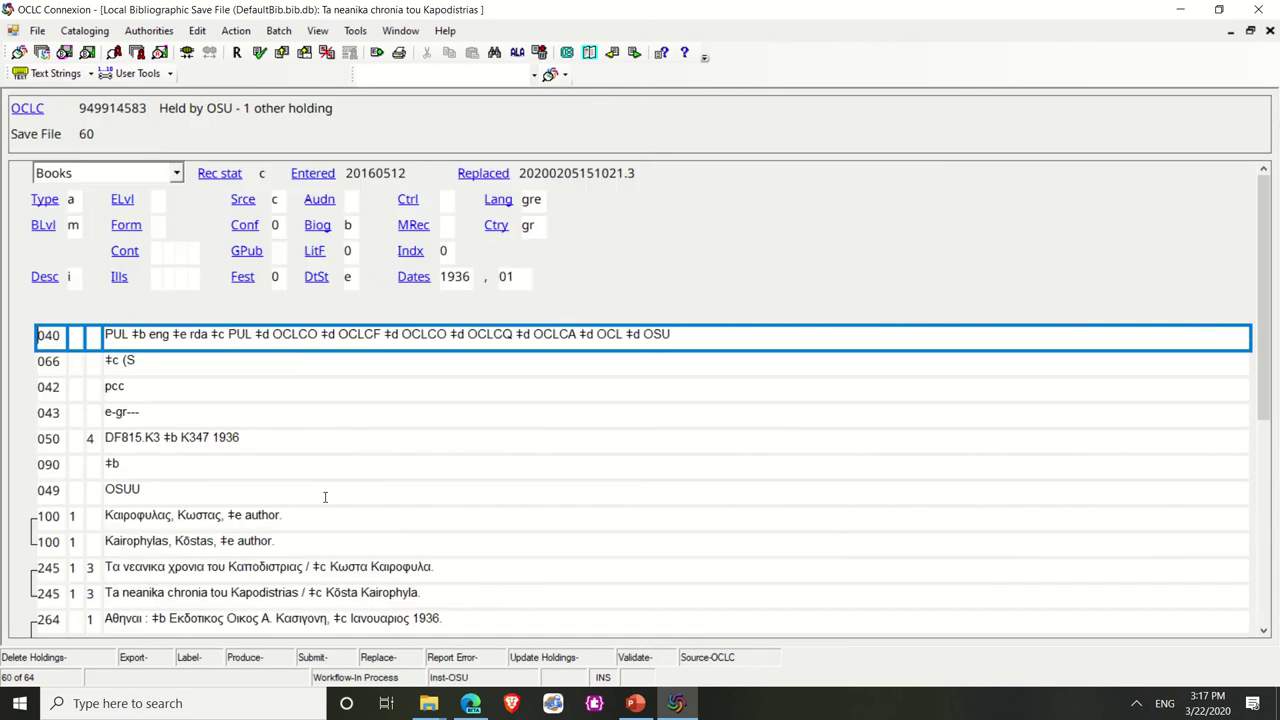
pyautogui.scroll(-5, 325, 497)
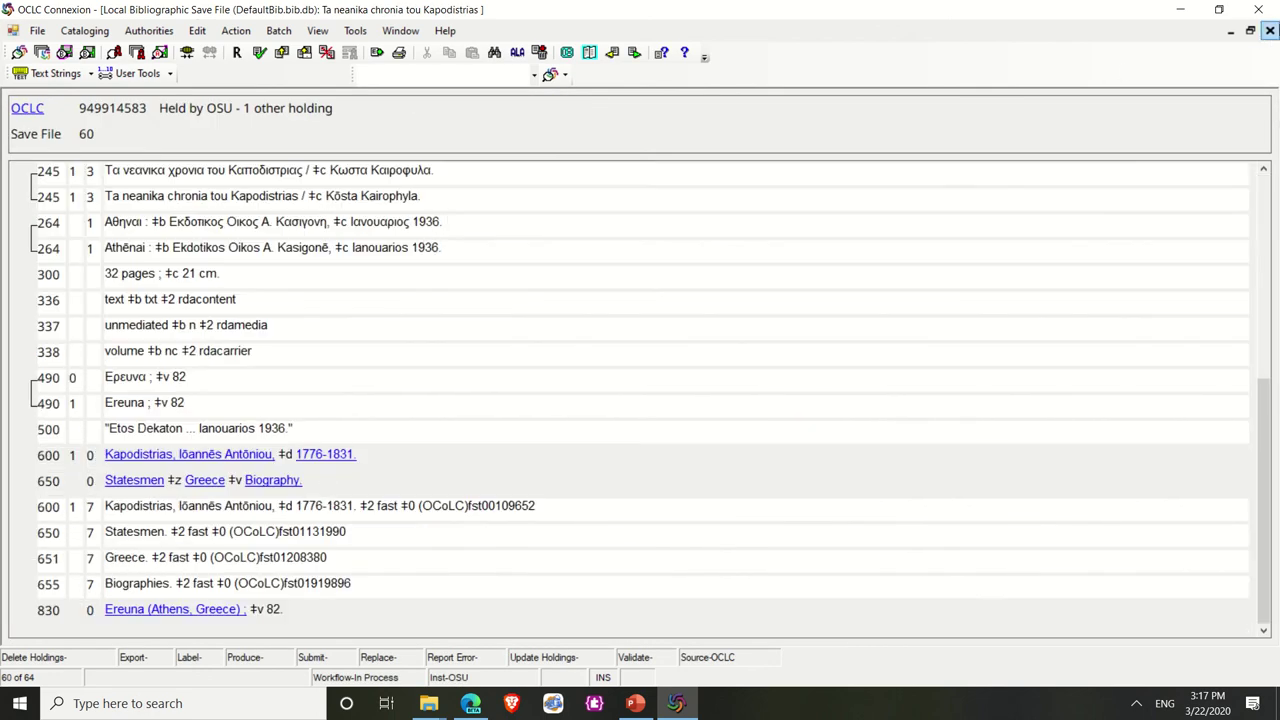
pyautogui.click(1269, 31)
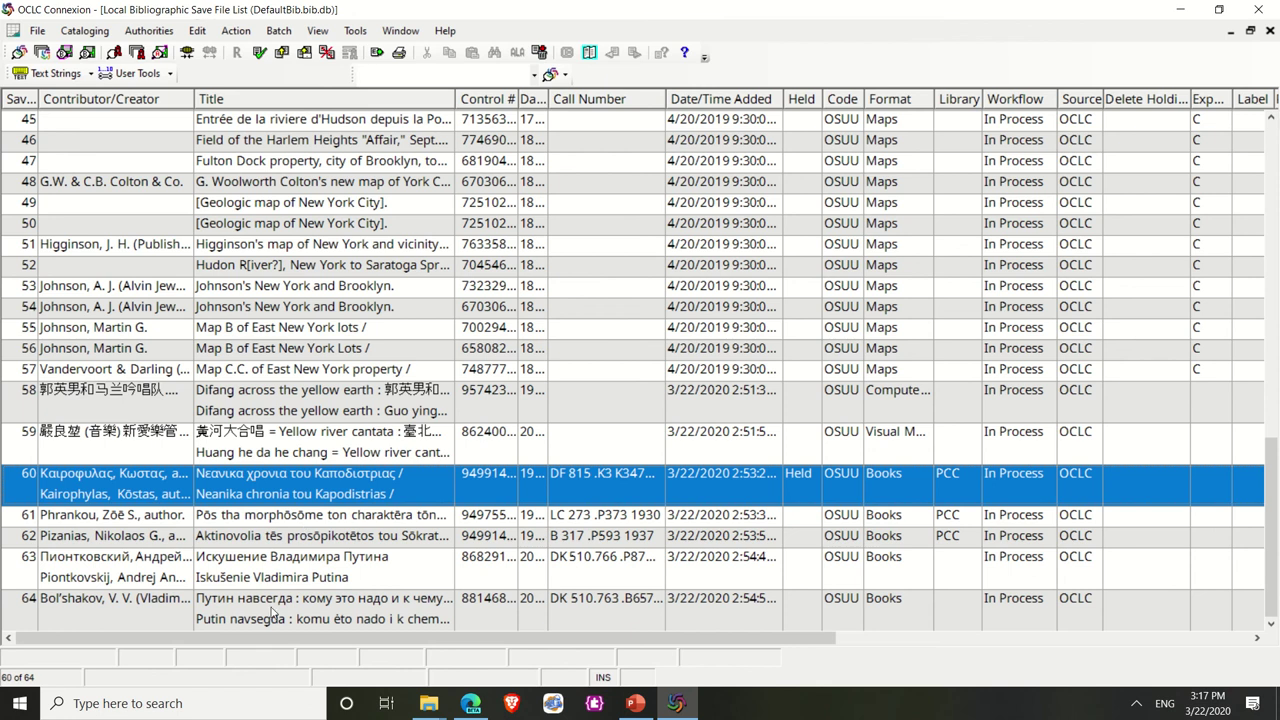
# - View the Russian record "Putin navsegda" to check its Cyrillic characters and romanization in Noto Sans, and close it
pyautogui.click(272, 614)
pyautogui.doubleClick(272, 614)
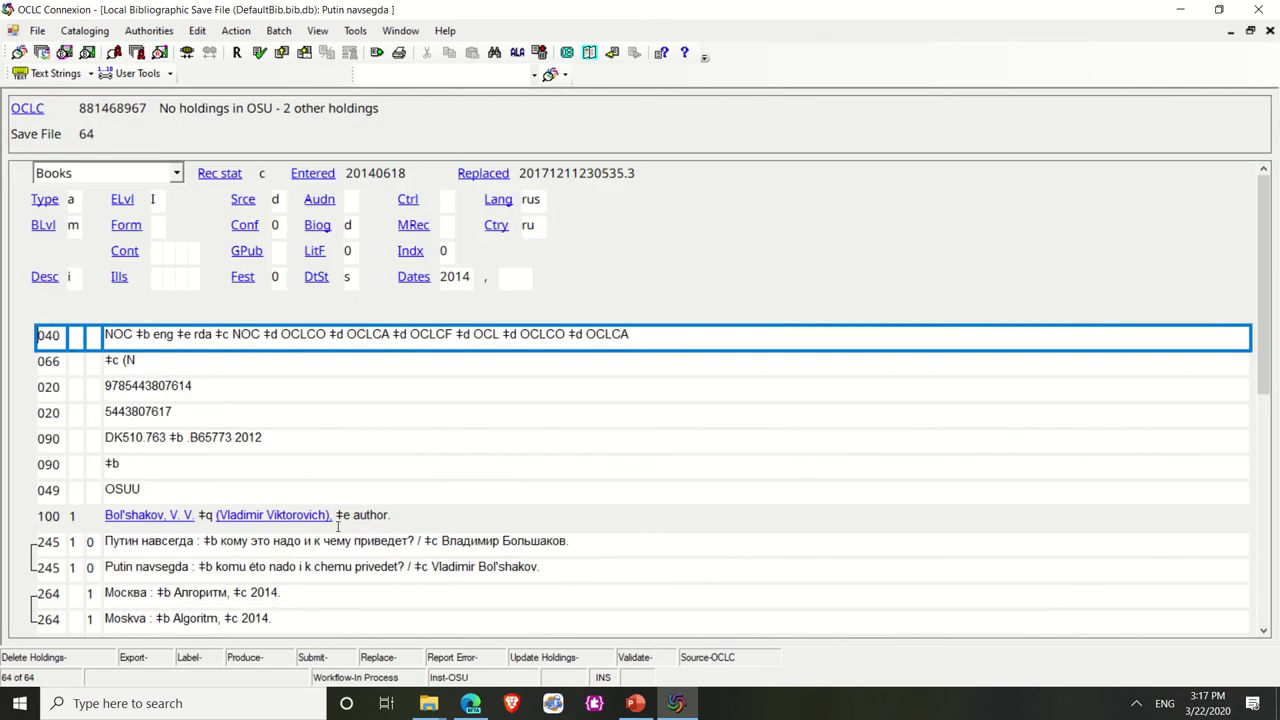
pyautogui.click(1269, 35)
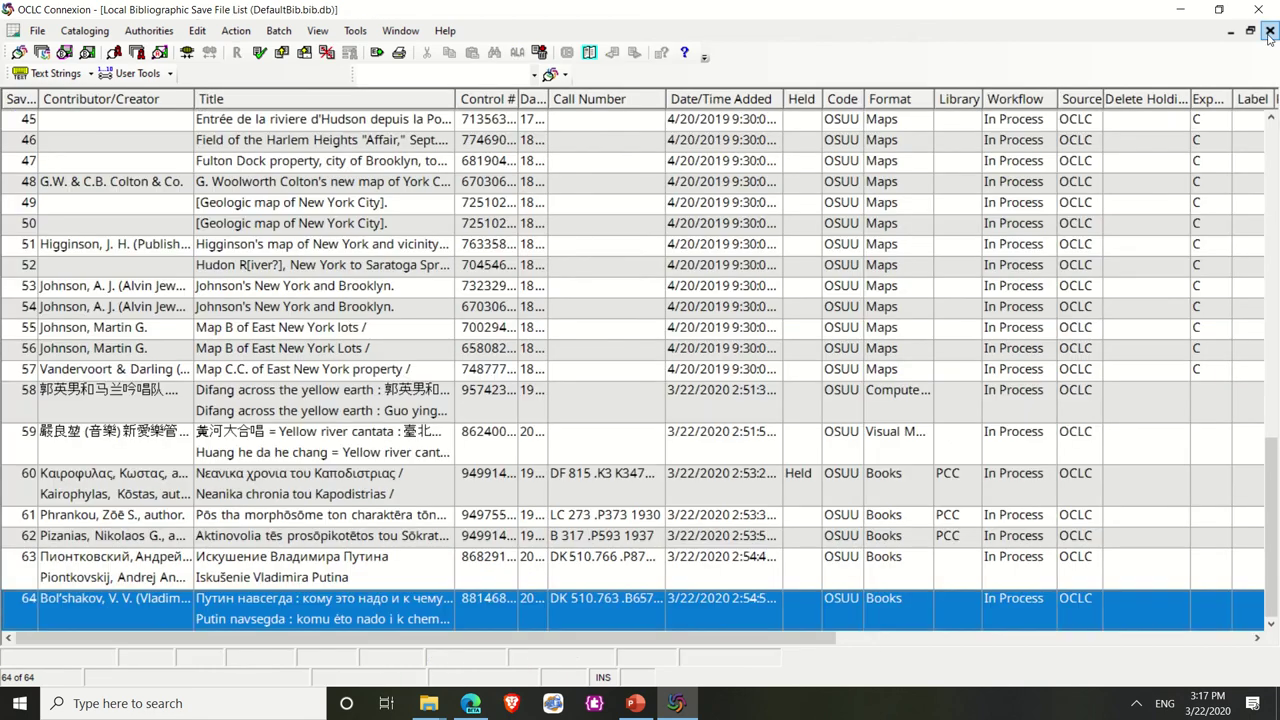